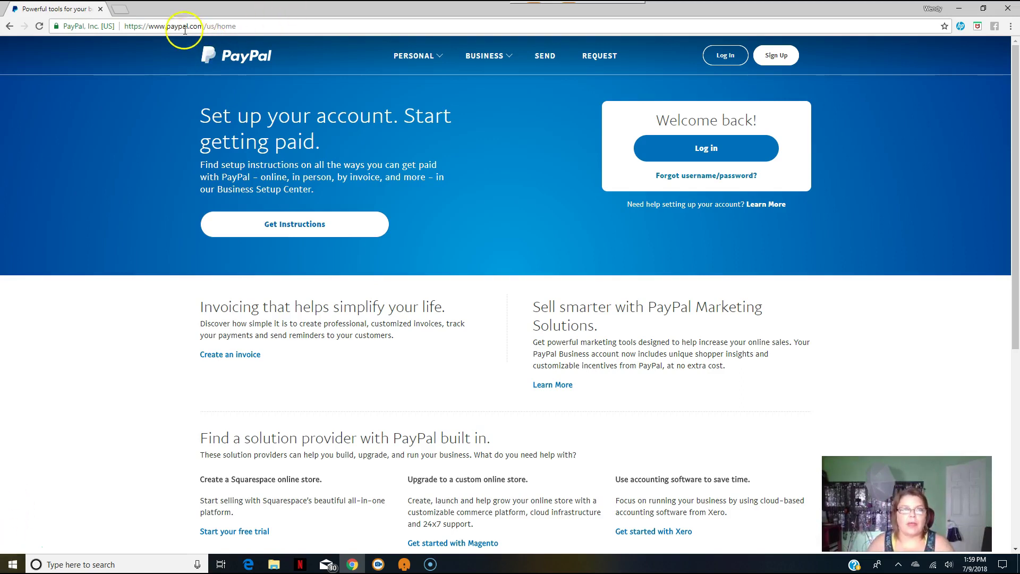
Log in to PayPal with the saved email, skip the card ad, and open the account Summary.
left_click(776, 56)
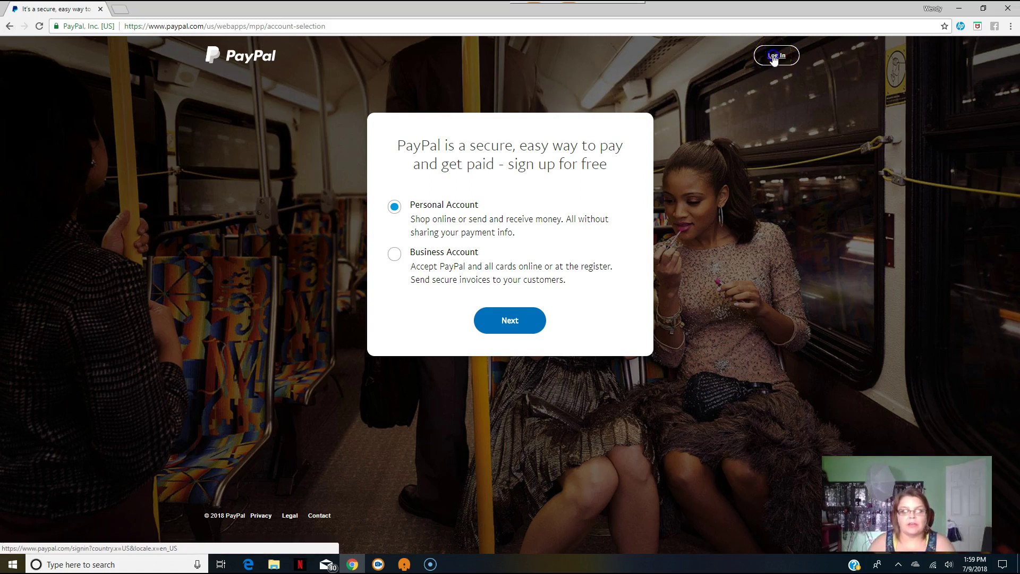
left_click(764, 62)
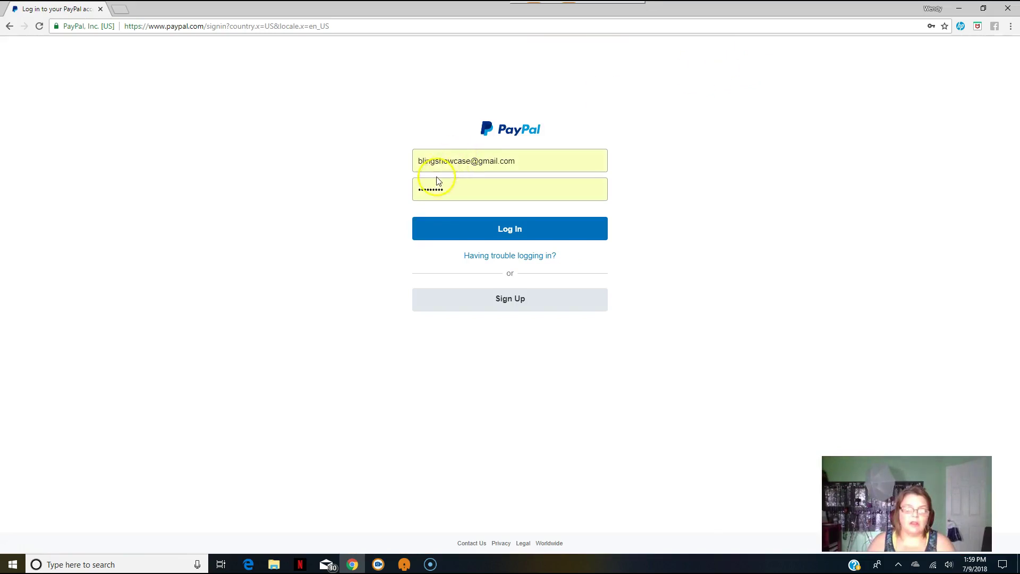
left_click(460, 159)
left_click(454, 192)
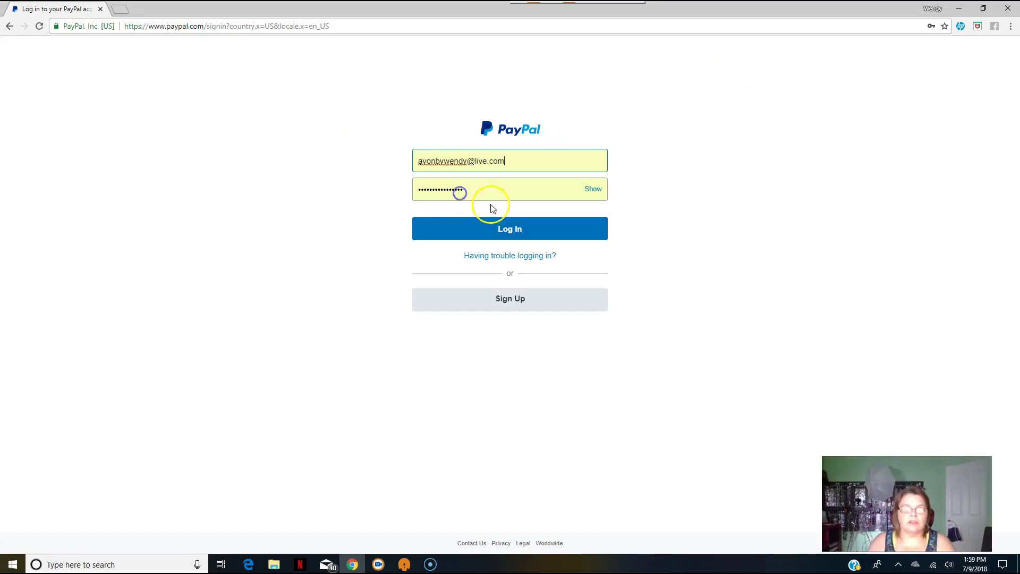
left_click(505, 225)
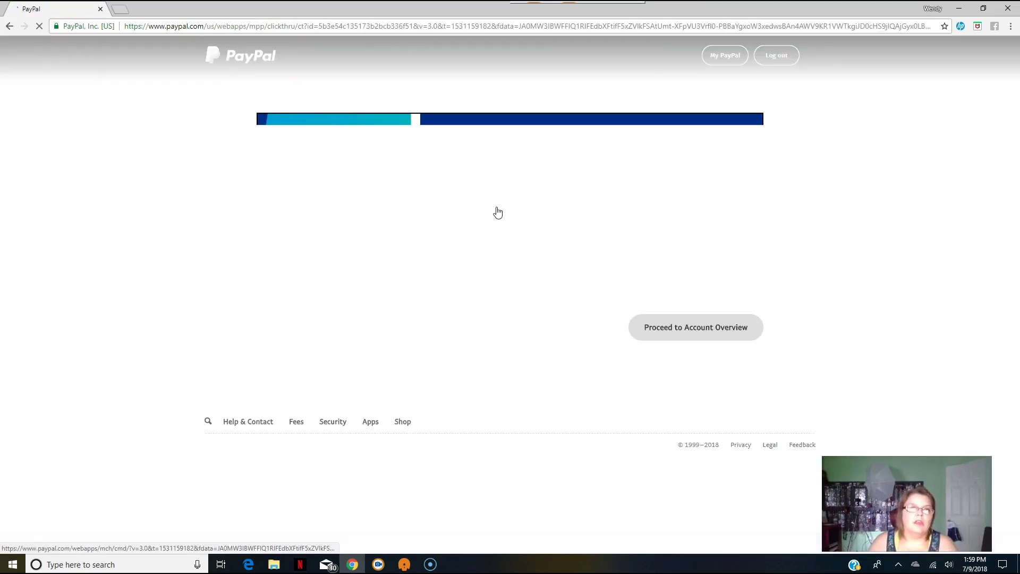
left_click(487, 200)
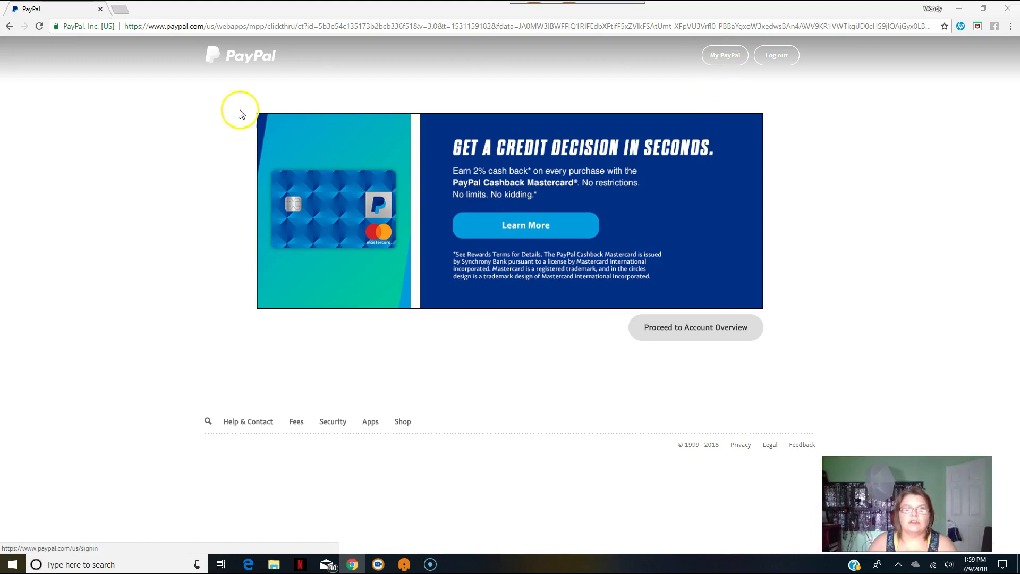
left_click(725, 60)
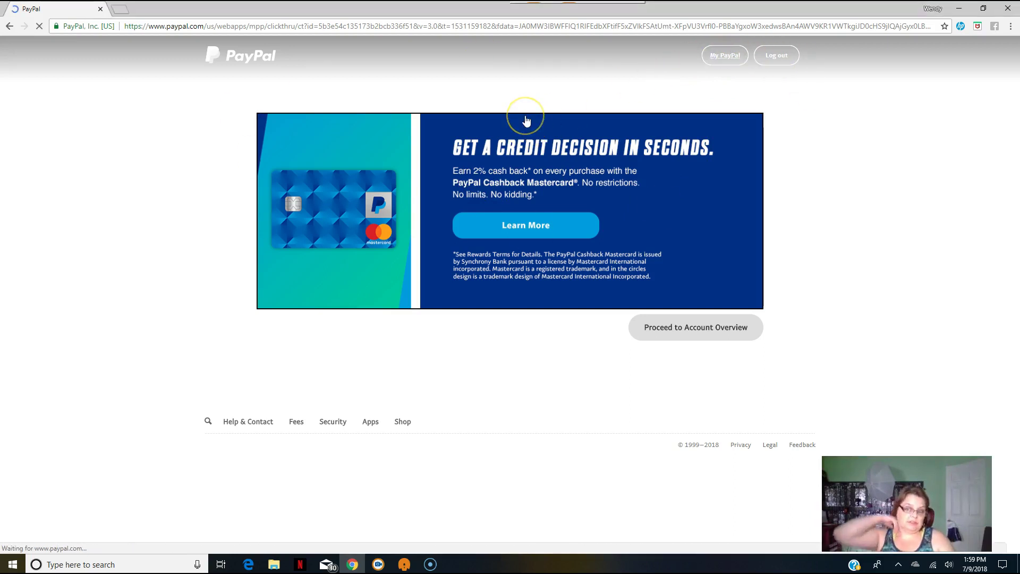
left_click(537, 95)
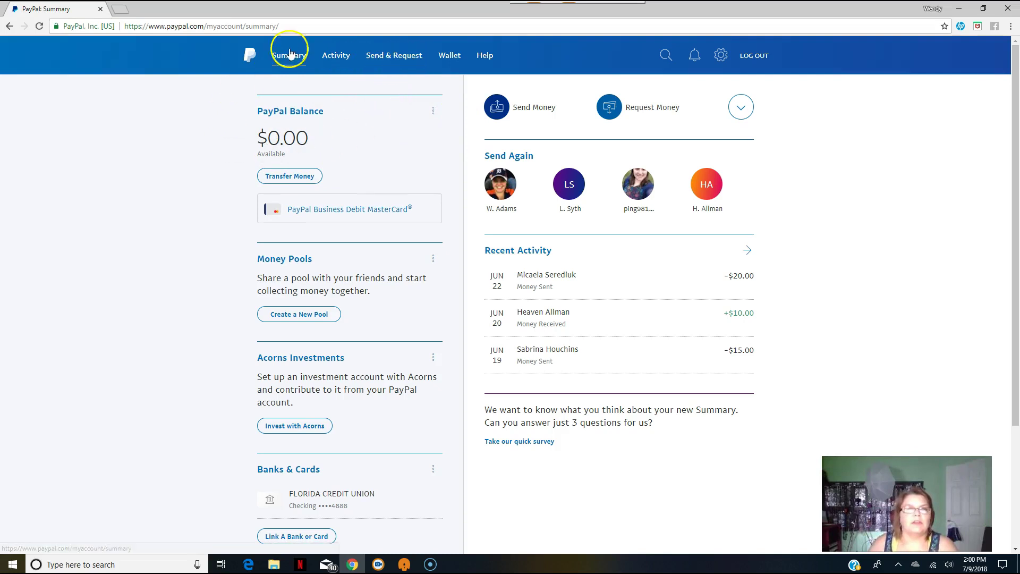
Draft a $10.00 USD item-or-service payment to the matching saved contact.
left_click(401, 61)
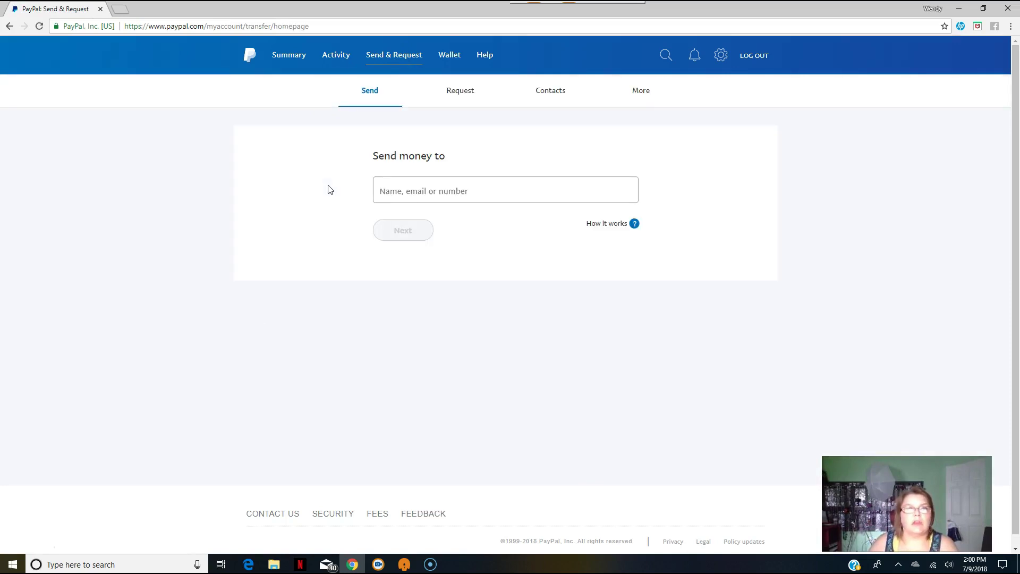
left_click(398, 192)
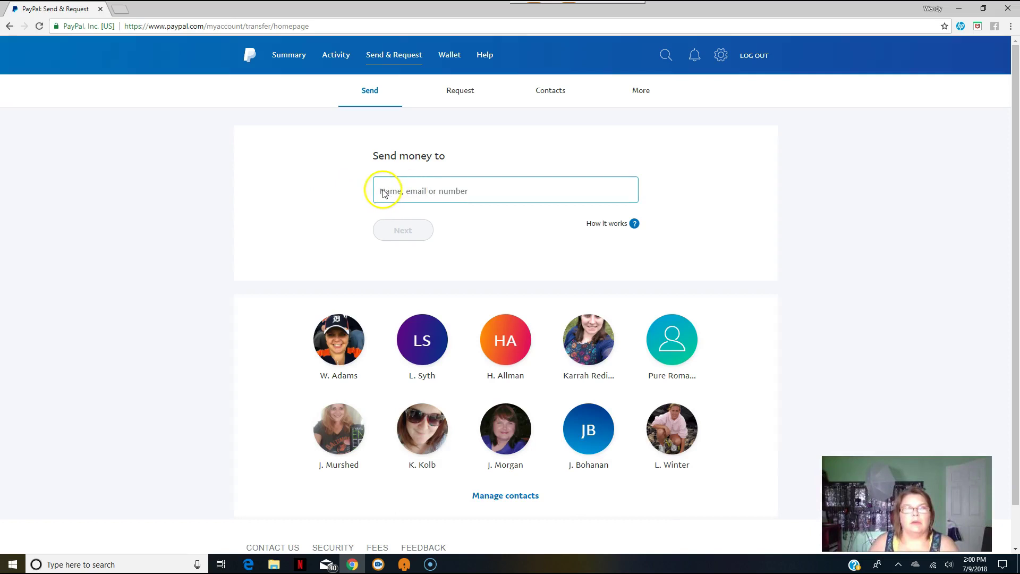
left_click(507, 194)
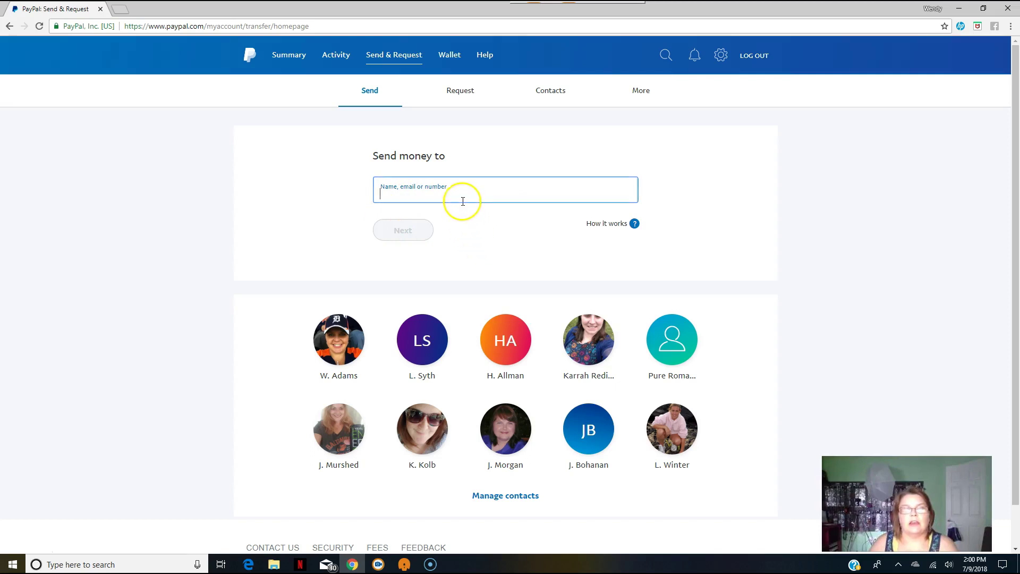
type("bling")
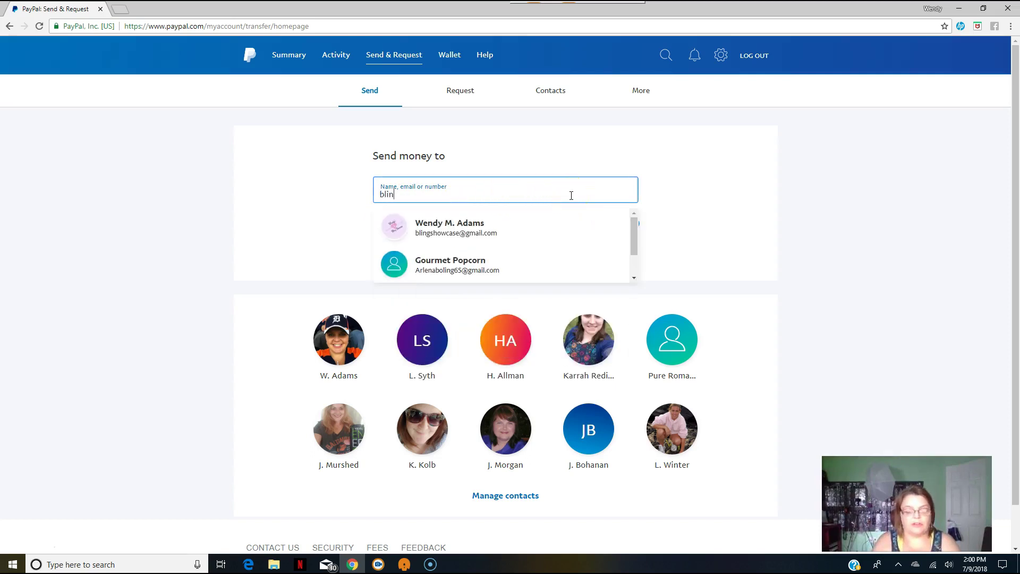
left_click(511, 223)
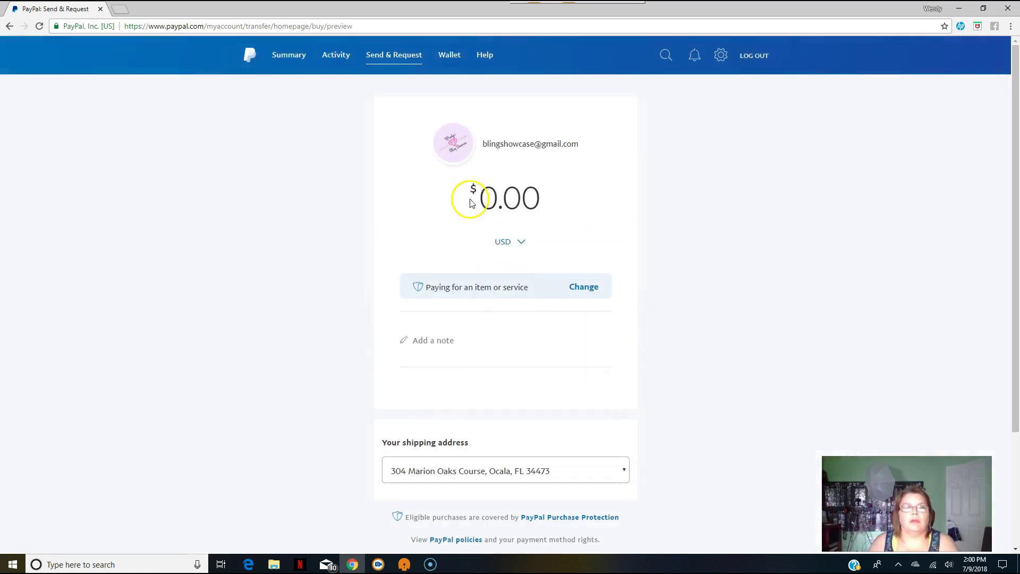
type("1000")
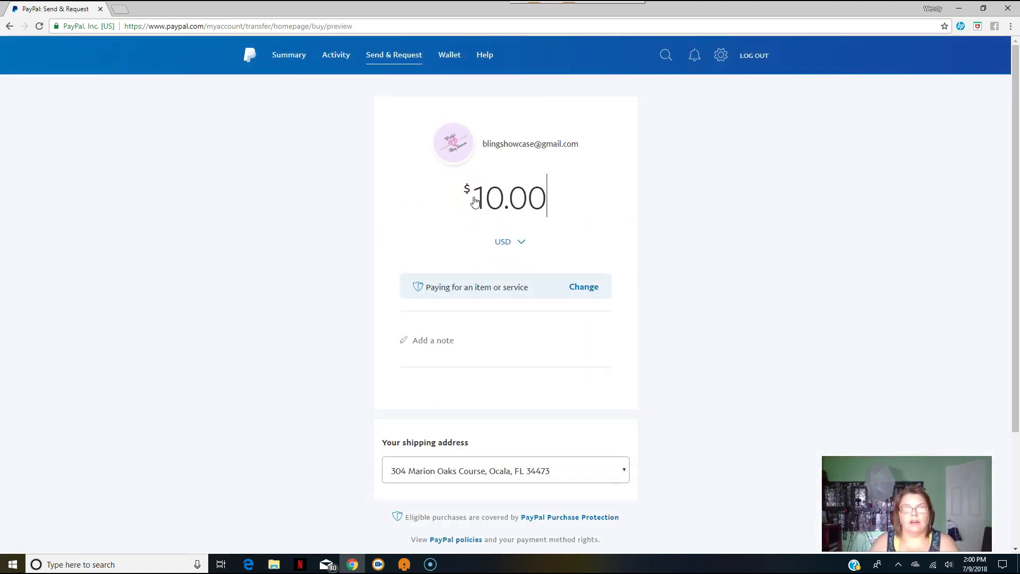
scroll(519, 302, "down", 3)
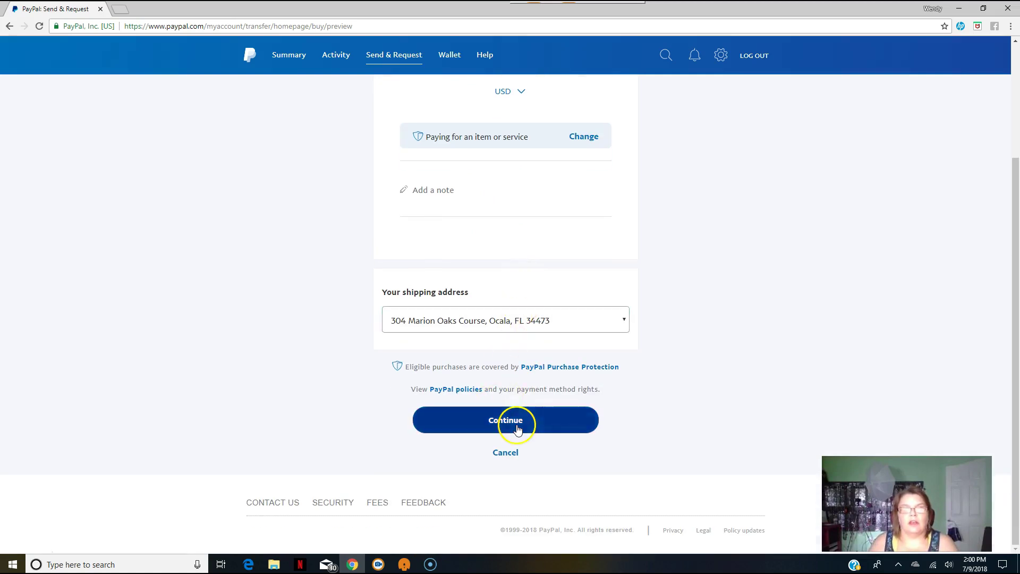
Continue to the review of the $10.00 payment from the Florida Credit Union checking account.
left_click(517, 427)
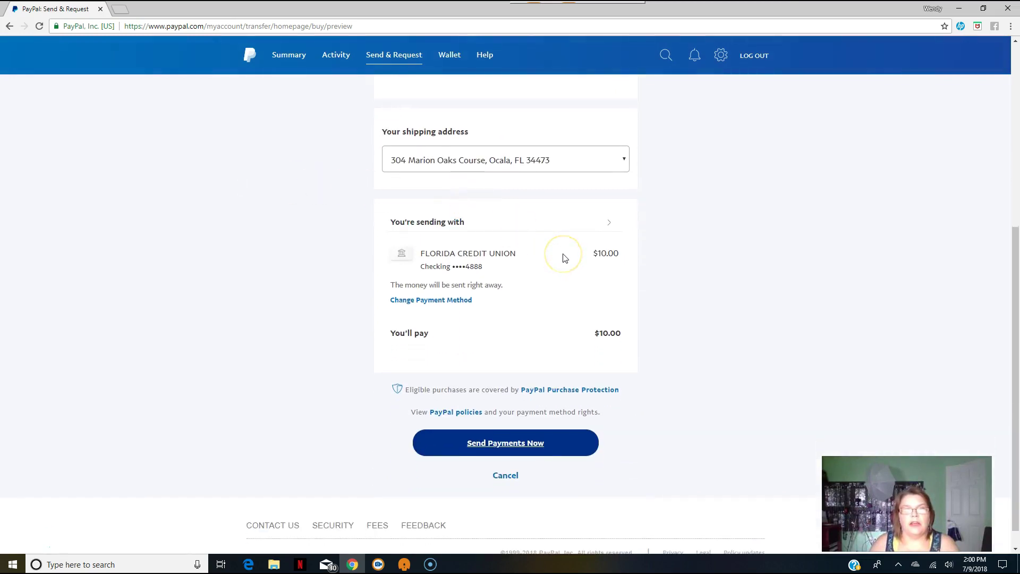
scroll(563, 257, "up", 4)
scroll(541, 218, "up", 2)
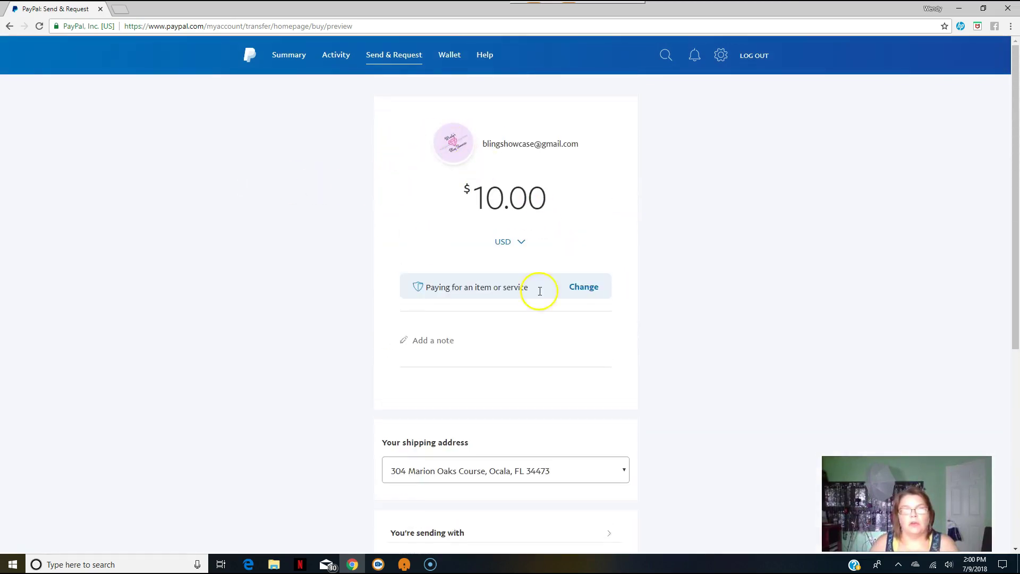
scroll(587, 391, "down", 3)
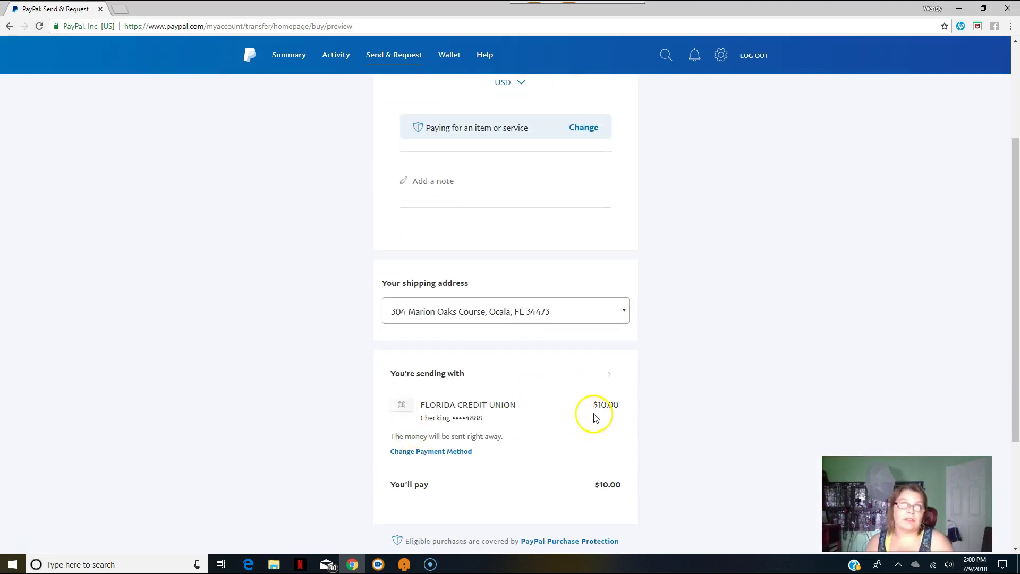
scroll(596, 401, "down", 3)
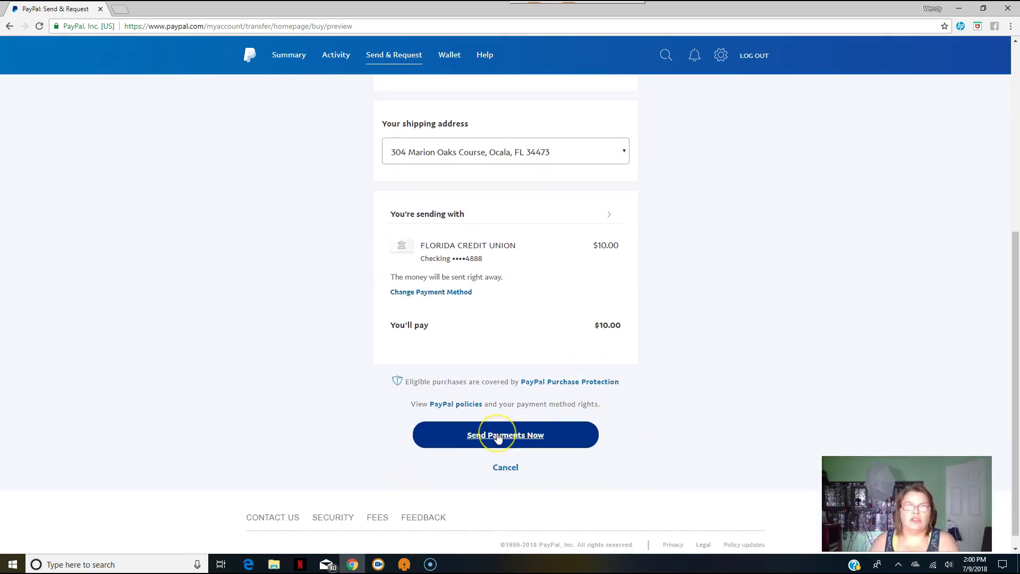
left_click(498, 437)
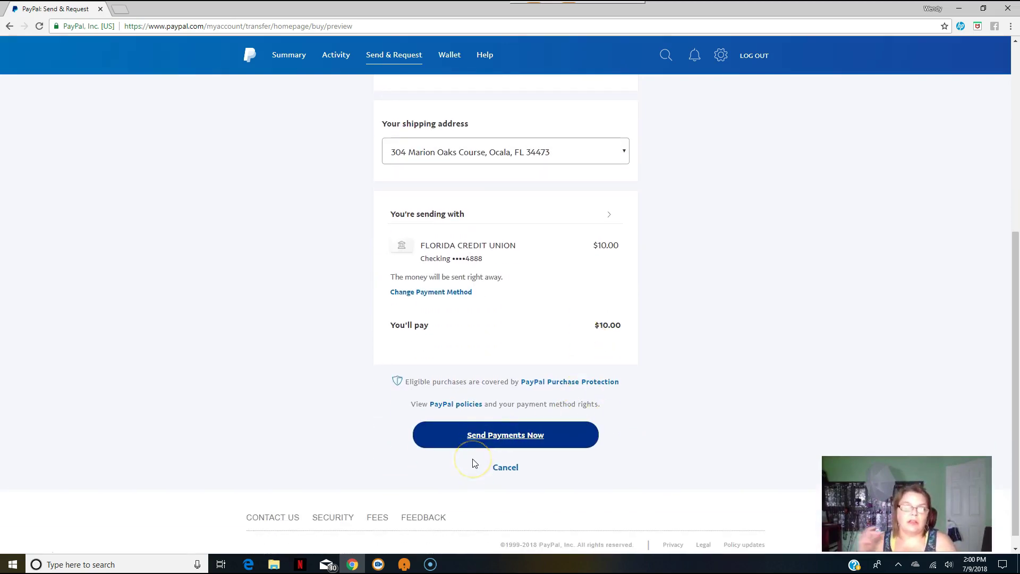
left_click_drag(349, 429, 336, 433)
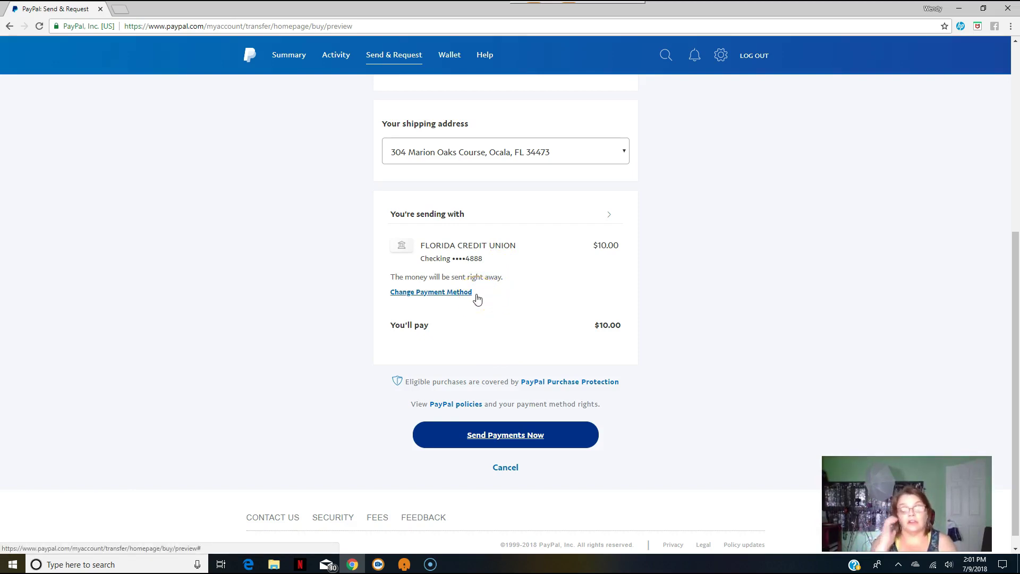
scroll(370, 387, "up", 6)
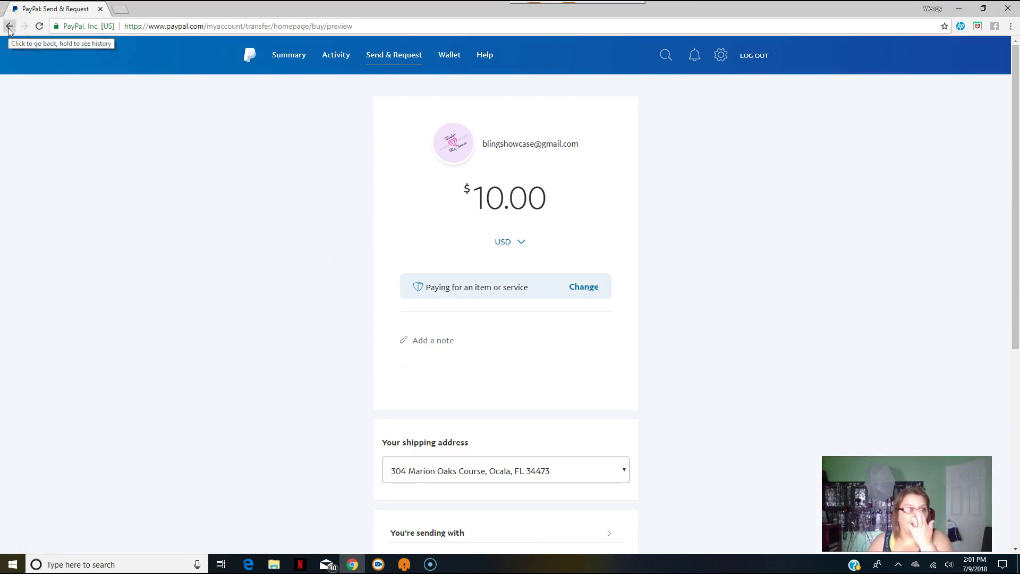
scroll(559, 411, "down", 4)
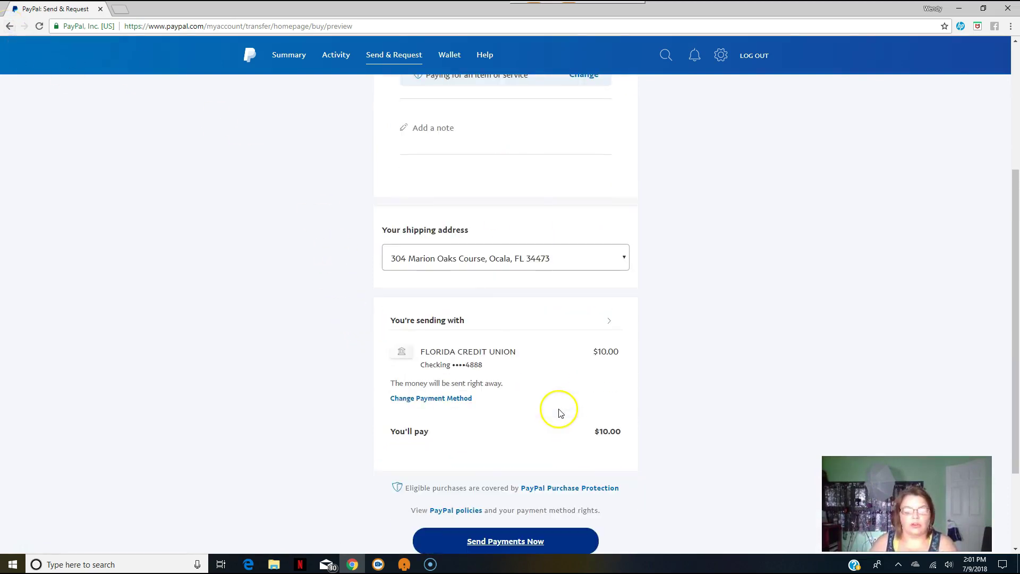
Highlight the sentence saying the money will be sent right away.
left_click(391, 384)
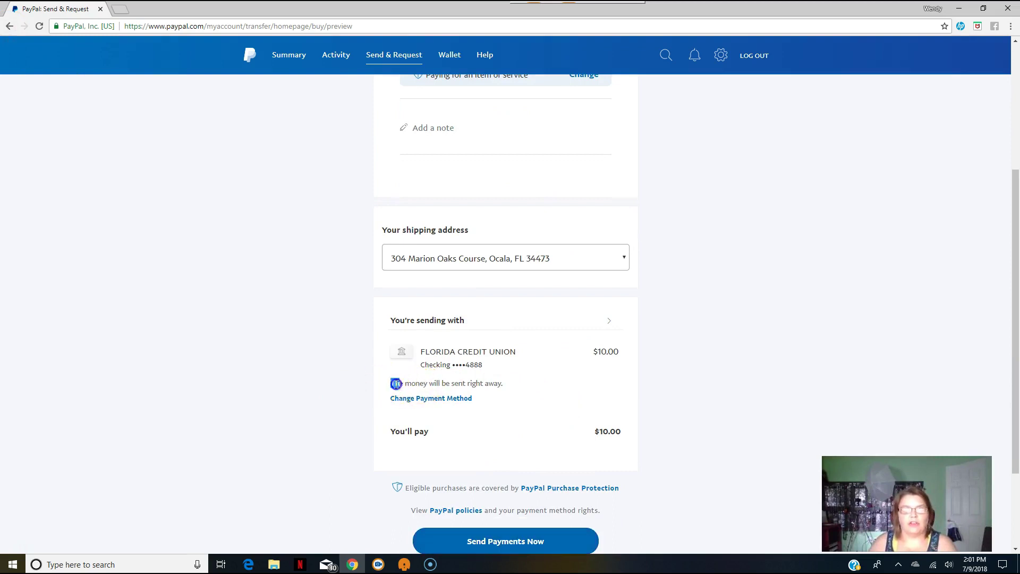
left_click_drag(392, 384, 519, 392)
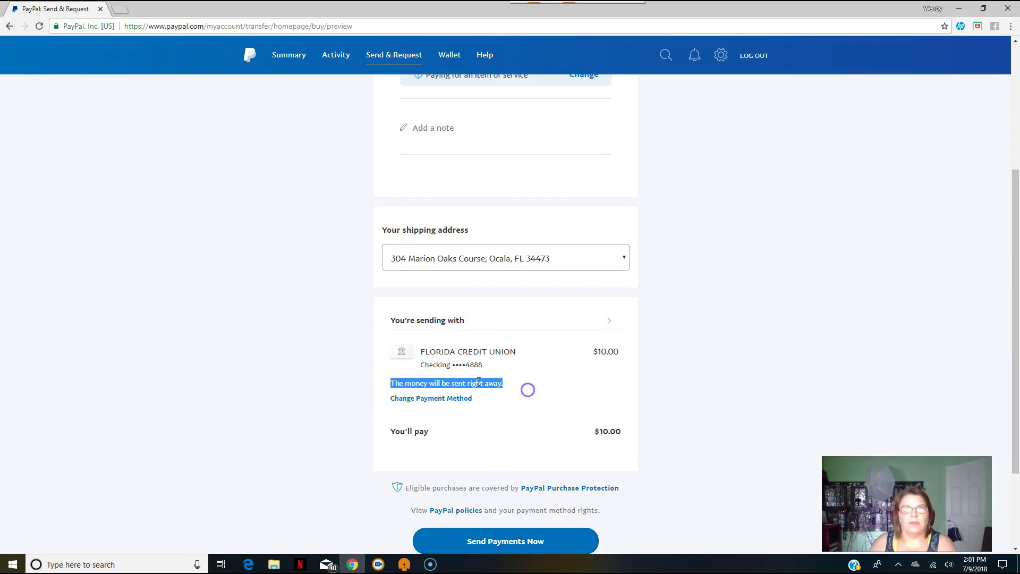
scroll(425, 409, "up", 4)
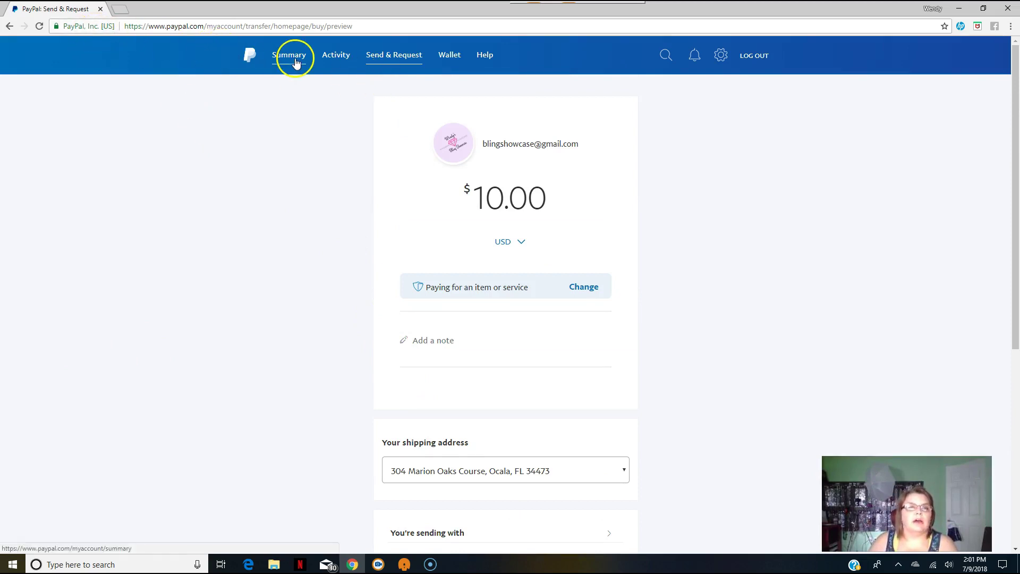
Log out and sign in to the other saved account, reaching its $2.76 dashboard with 2 unpaid invoices.
left_click(753, 58)
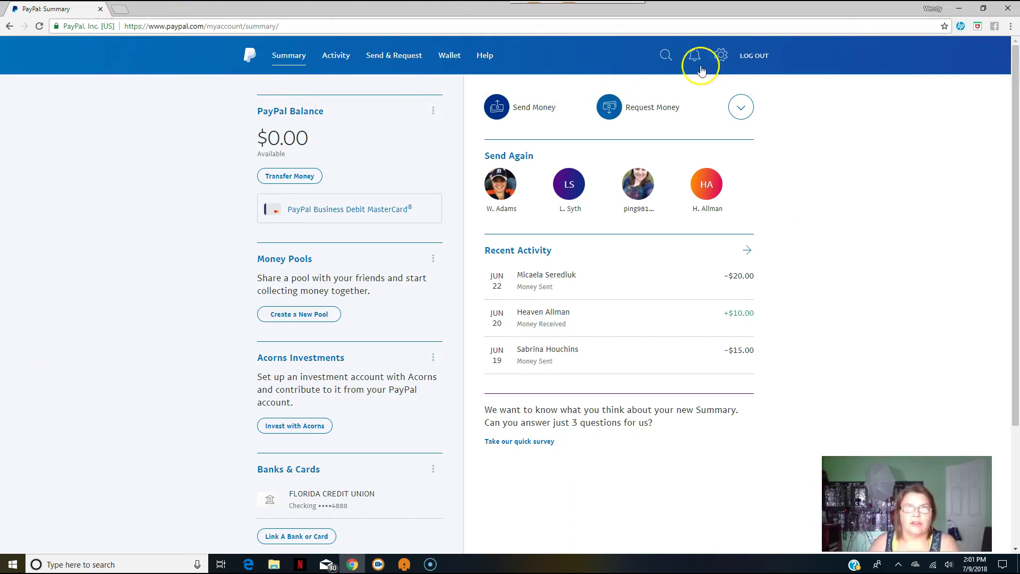
left_click(755, 64)
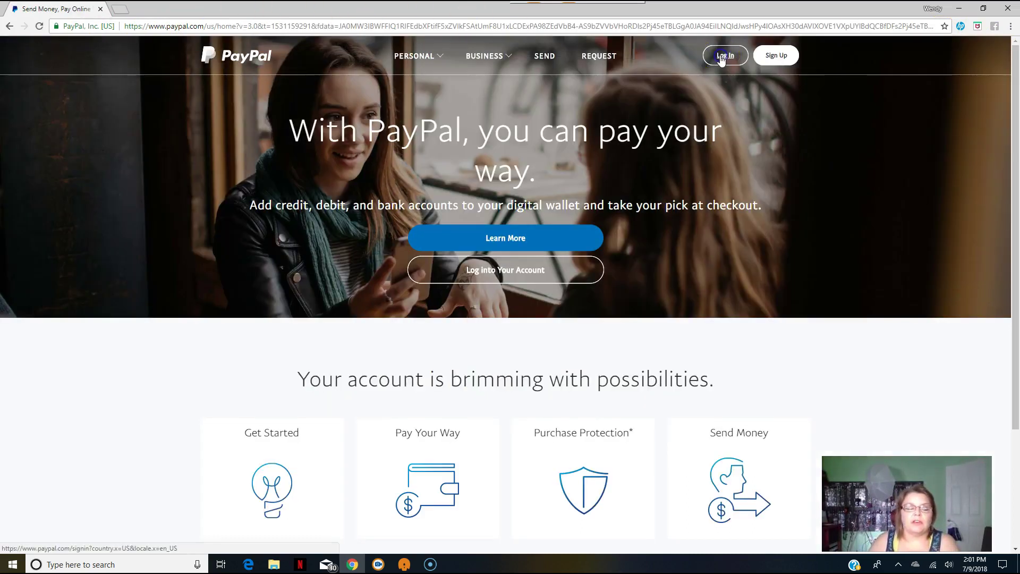
left_click(721, 59)
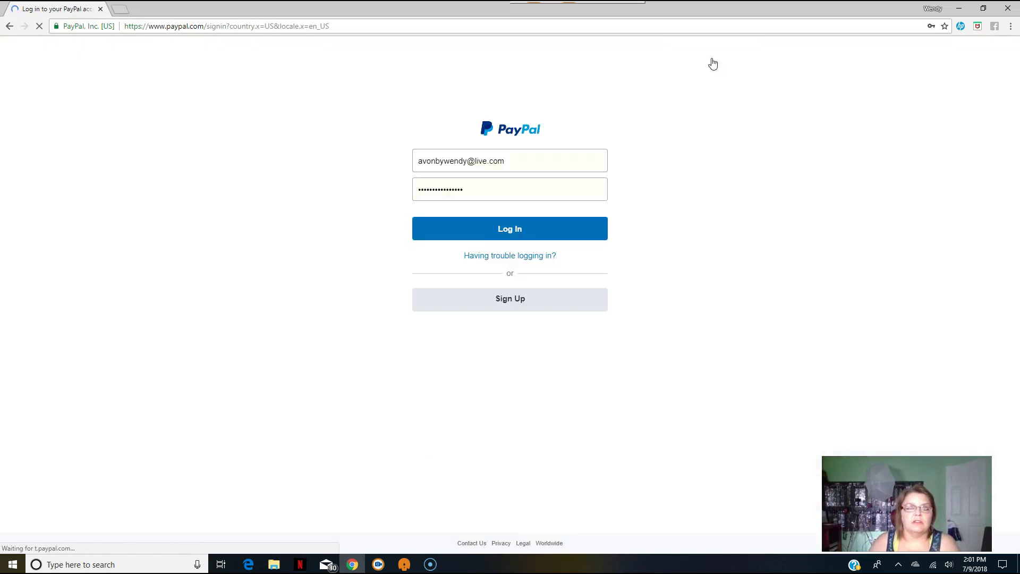
left_click(535, 164)
left_click(512, 190)
left_click(511, 228)
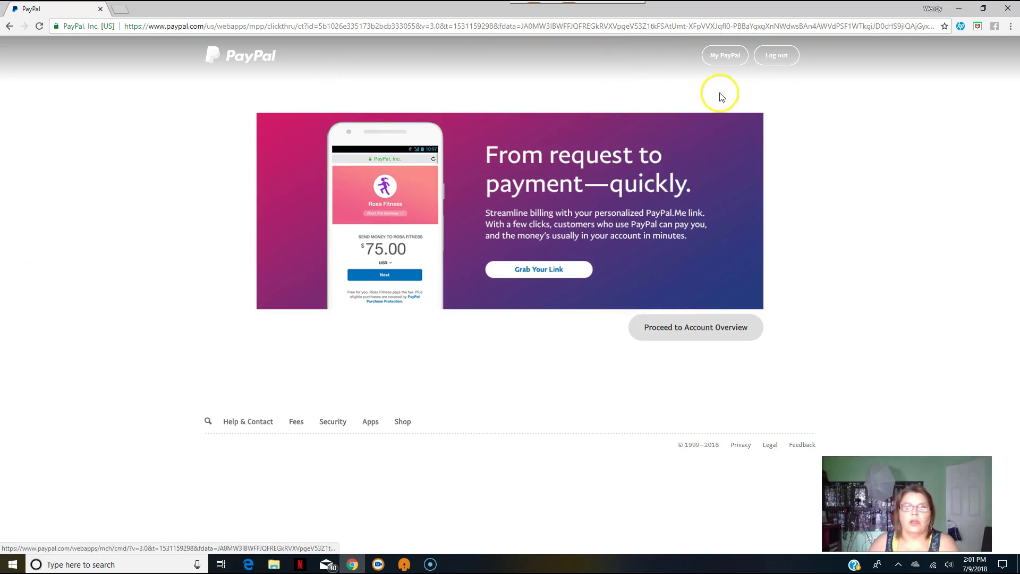
left_click(708, 332)
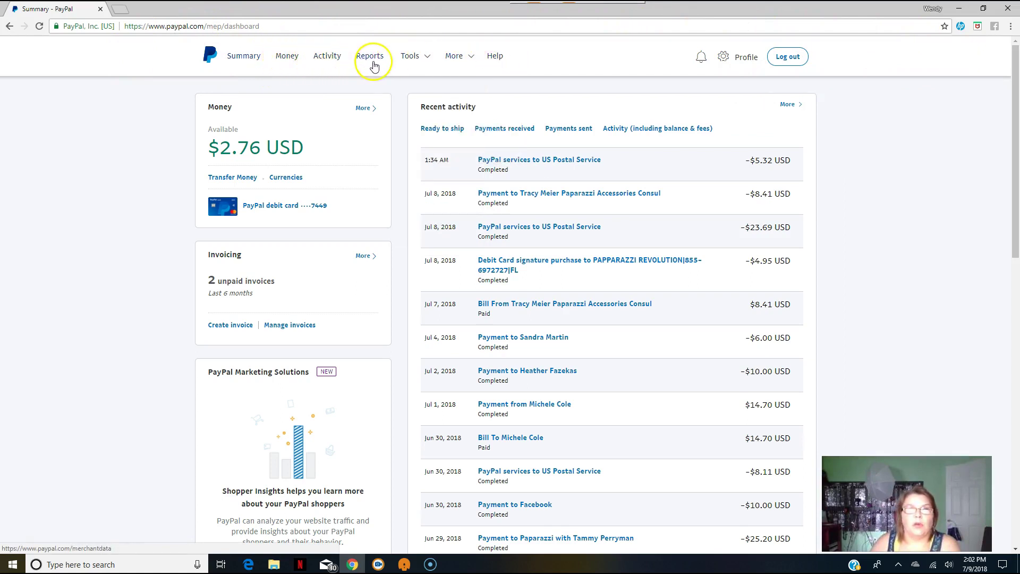
mouse_move(404, 63)
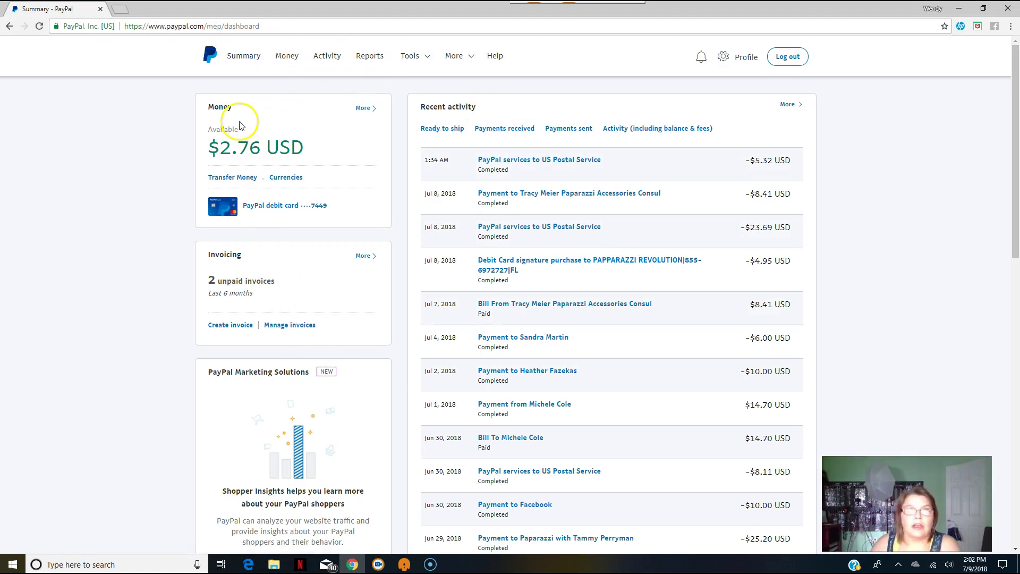
scroll(271, 244, "down", 5)
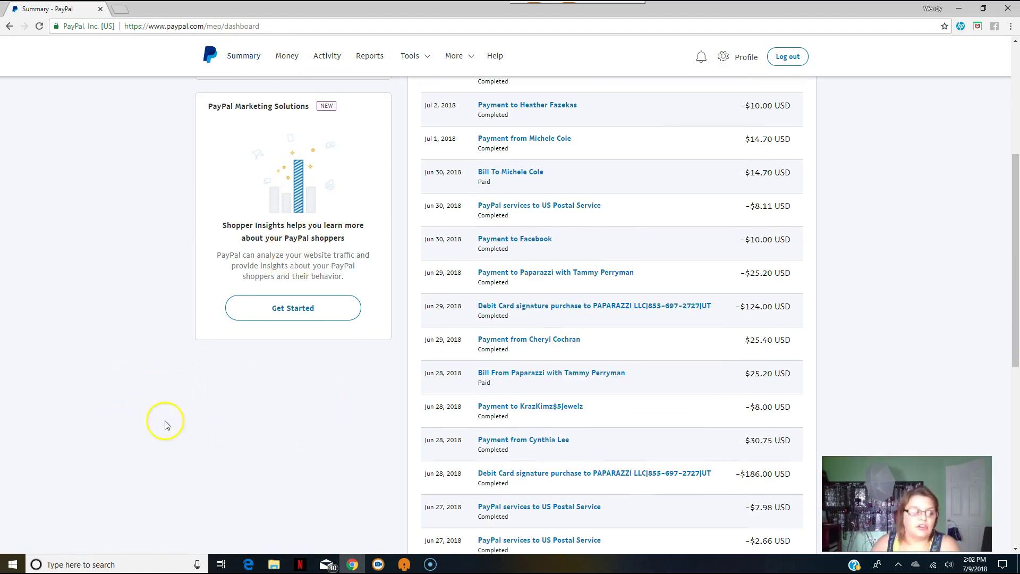
scroll(769, 88, "up", 5)
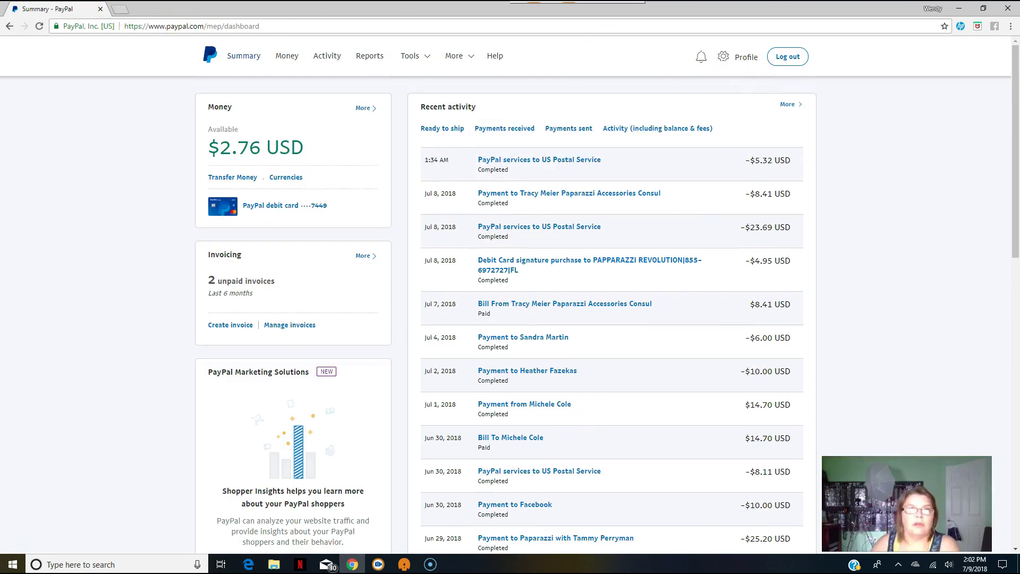
Log out of the business account and sign in with the second saved account's autofilled login.
left_click(121, 12)
type("paypal.com")
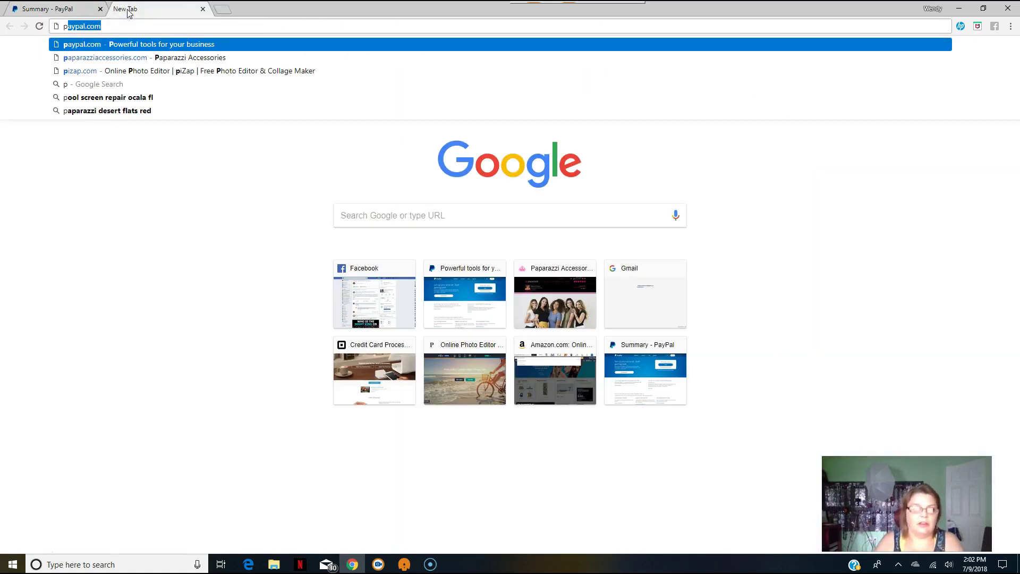
left_click(65, 9)
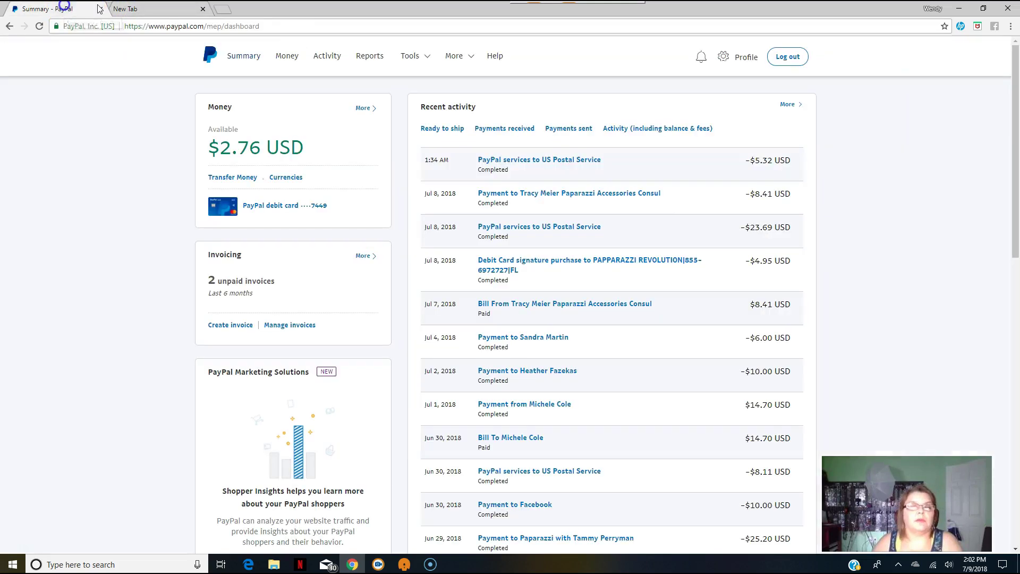
left_click(786, 60)
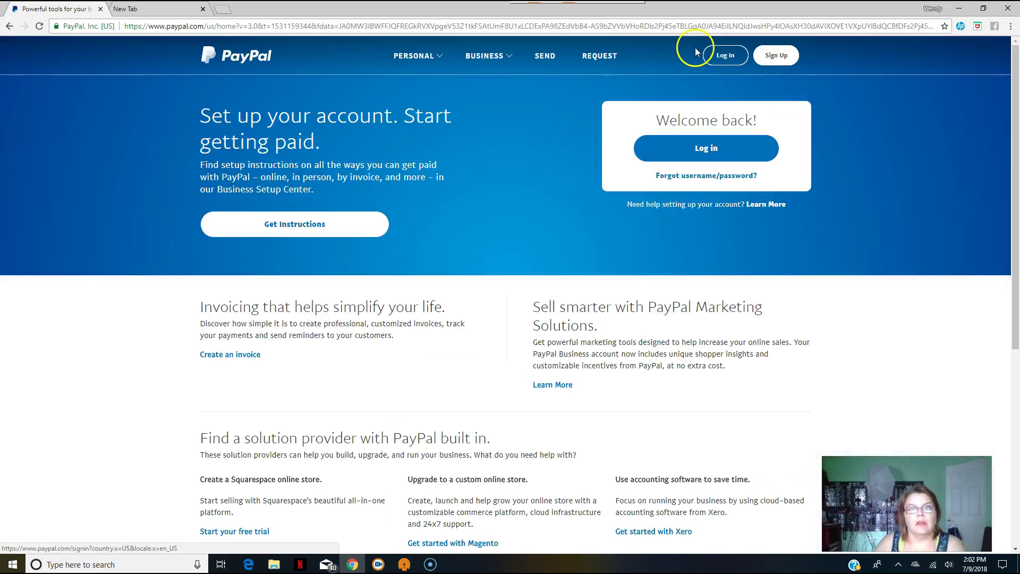
left_click(706, 67)
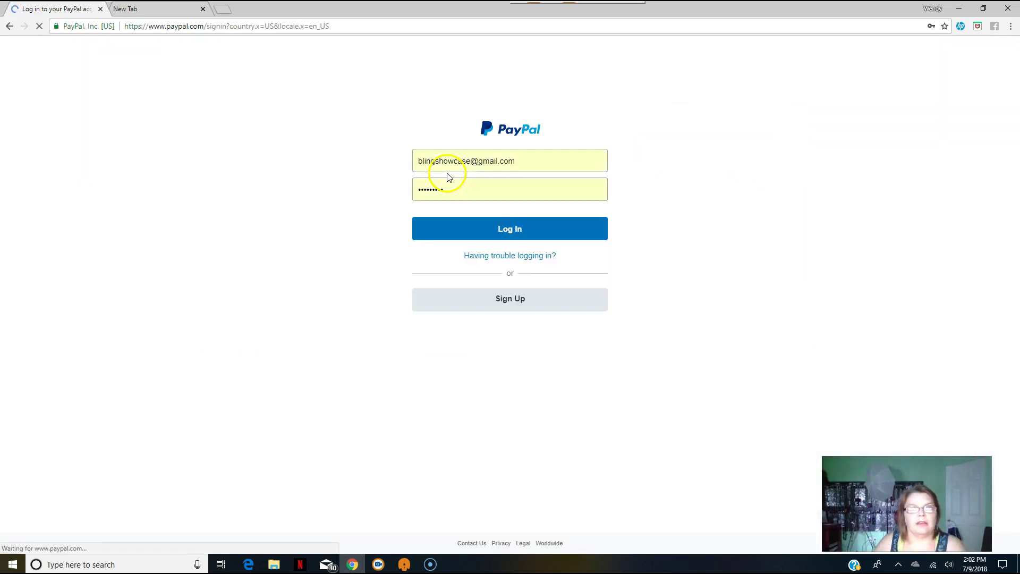
left_click(544, 153)
left_click(532, 191)
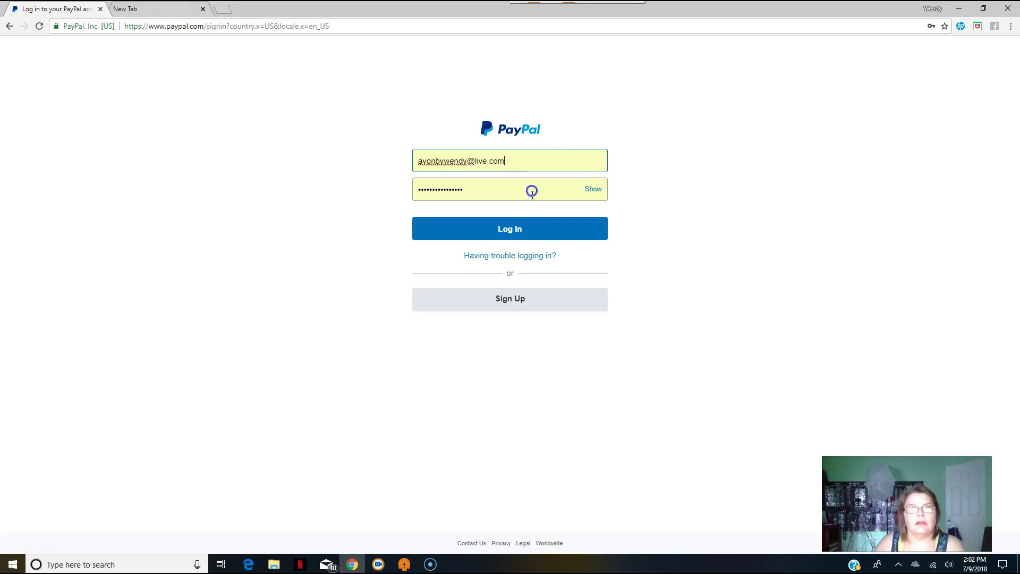
left_click(516, 226)
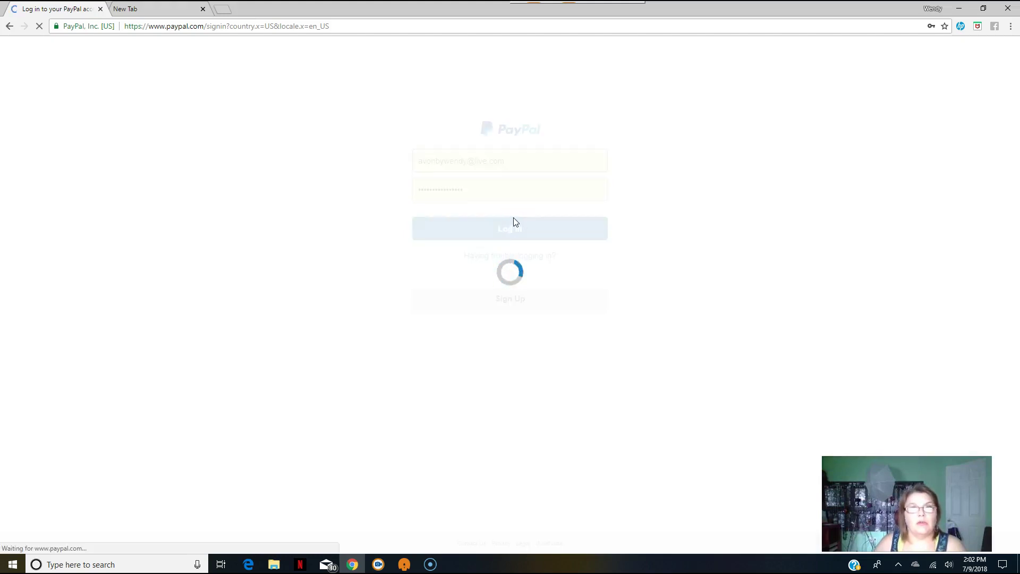
Look over the account Summary page, then go to PayPal's Help Center.
scroll(319, 171, "down", 3)
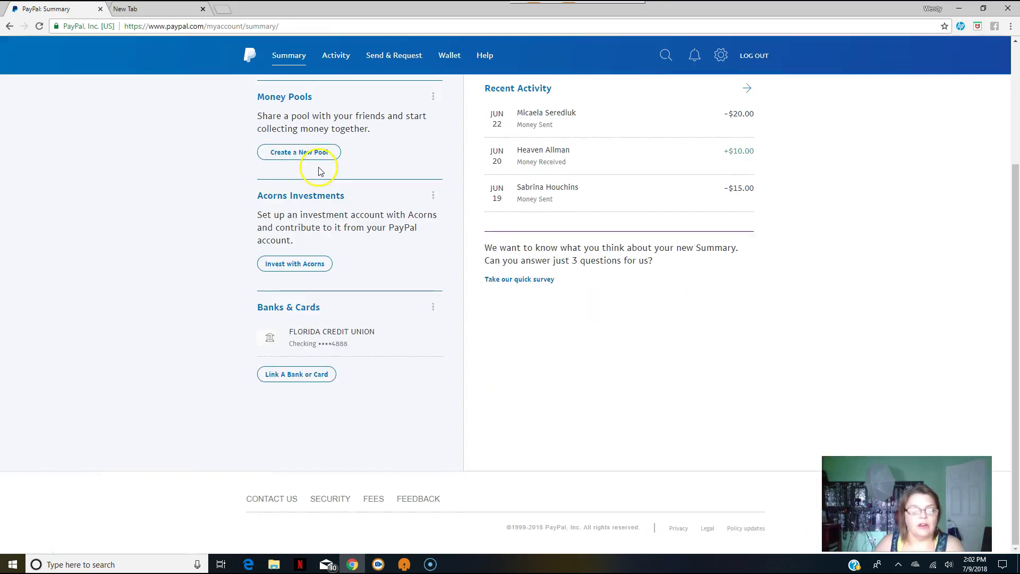
scroll(372, 240, "up", 3)
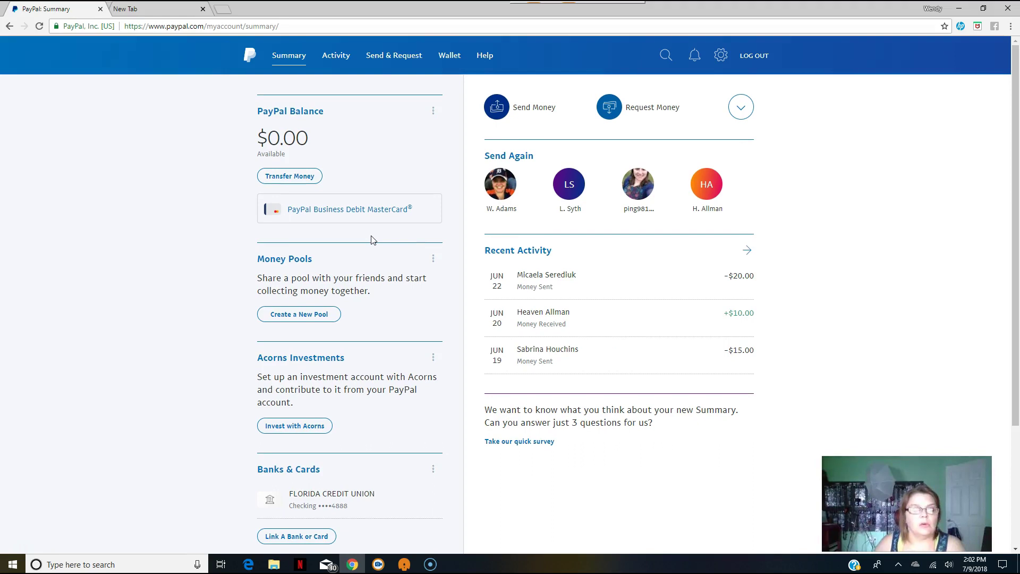
scroll(371, 240, "down", 2)
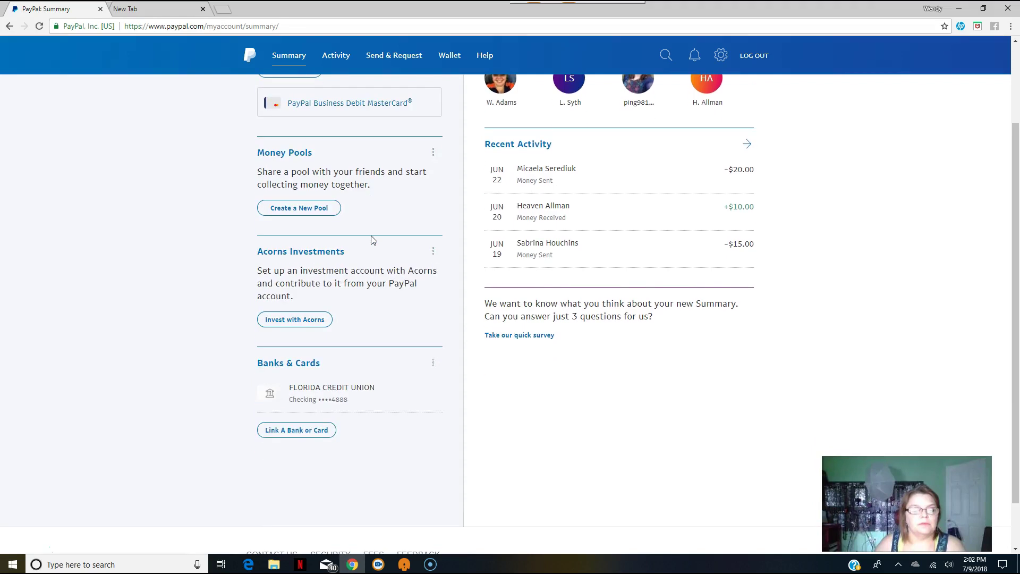
scroll(372, 240, "up", 2)
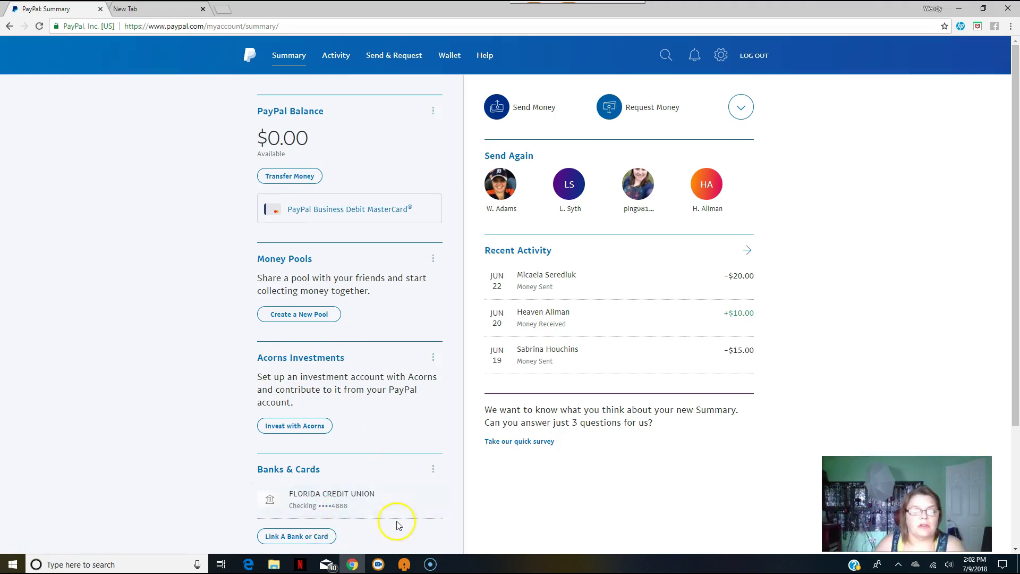
scroll(372, 404, "down", 3)
scroll(361, 419, "up", 3)
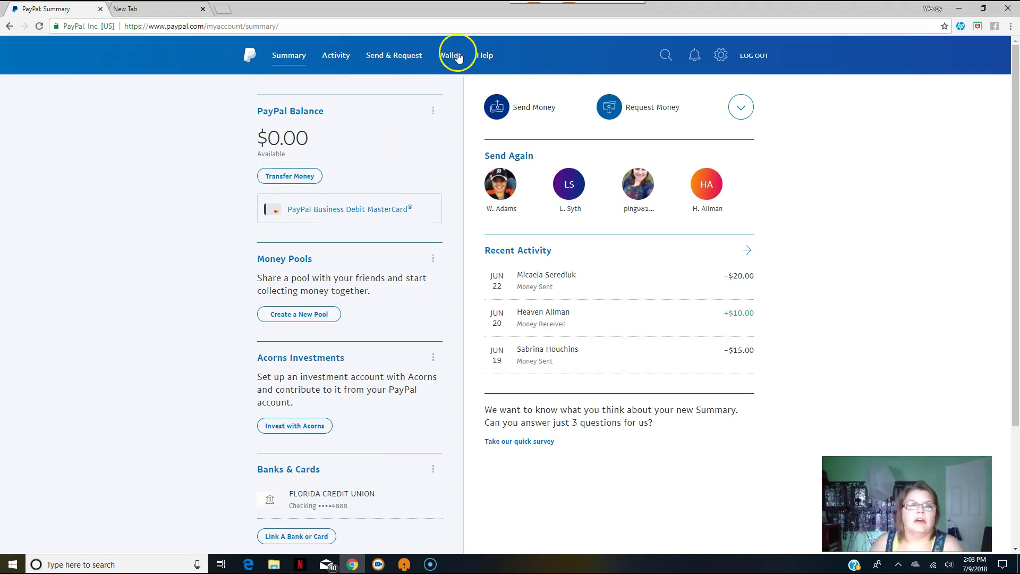
left_click(489, 60)
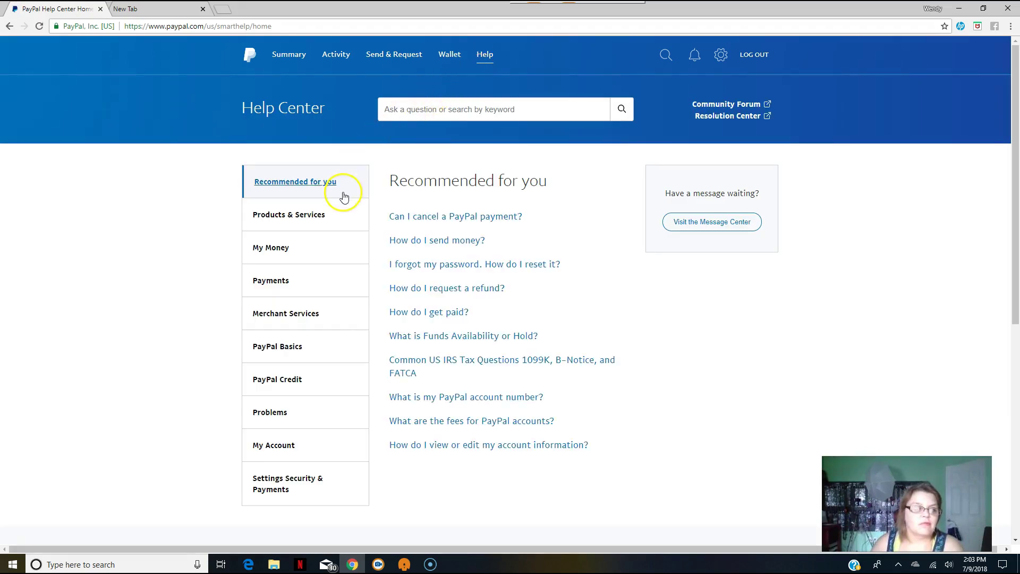
Browse the Products & Services help topics, then open the My Account topic.
left_click(311, 219)
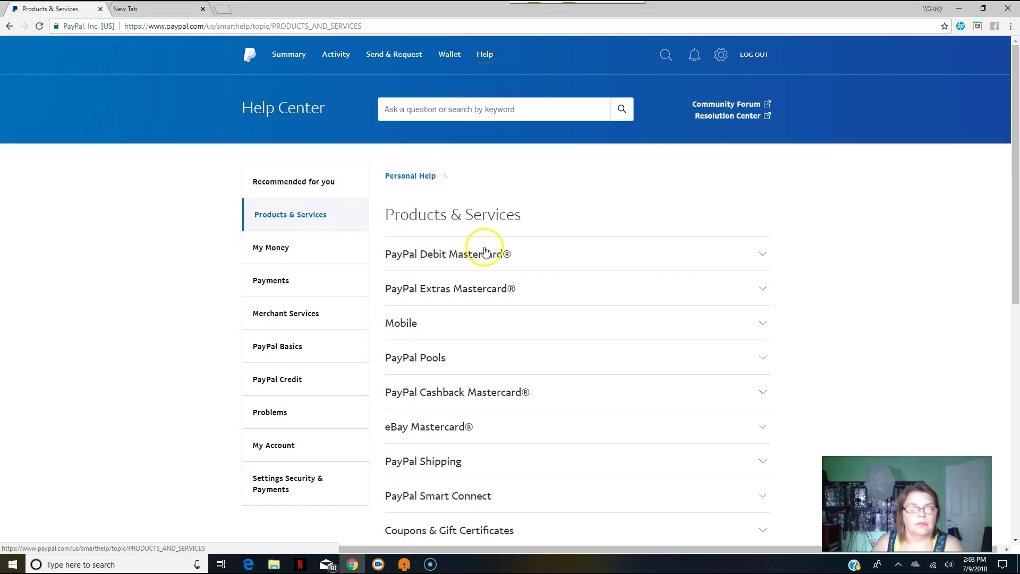
scroll(489, 253, "down", 4)
scroll(485, 250, "up", 4)
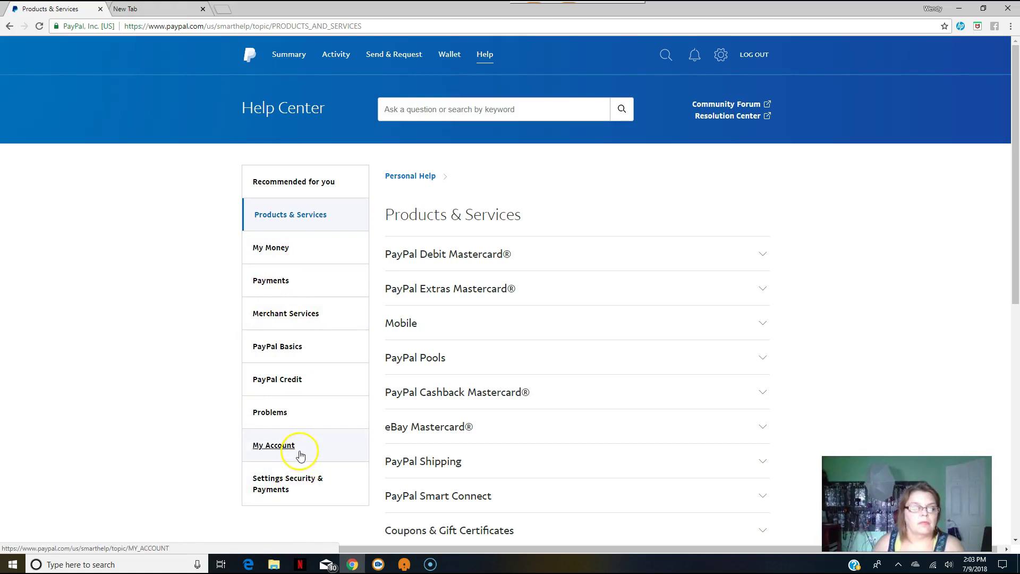
left_click(274, 445)
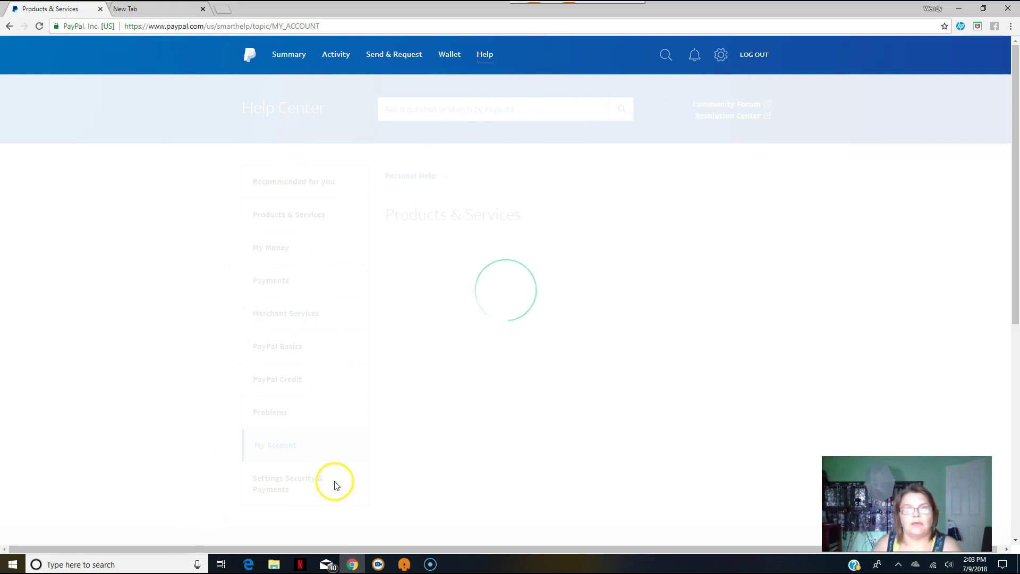
Sign in again with the invoicing account's saved login to its $2.76 USD dashboard.
left_click(291, 55)
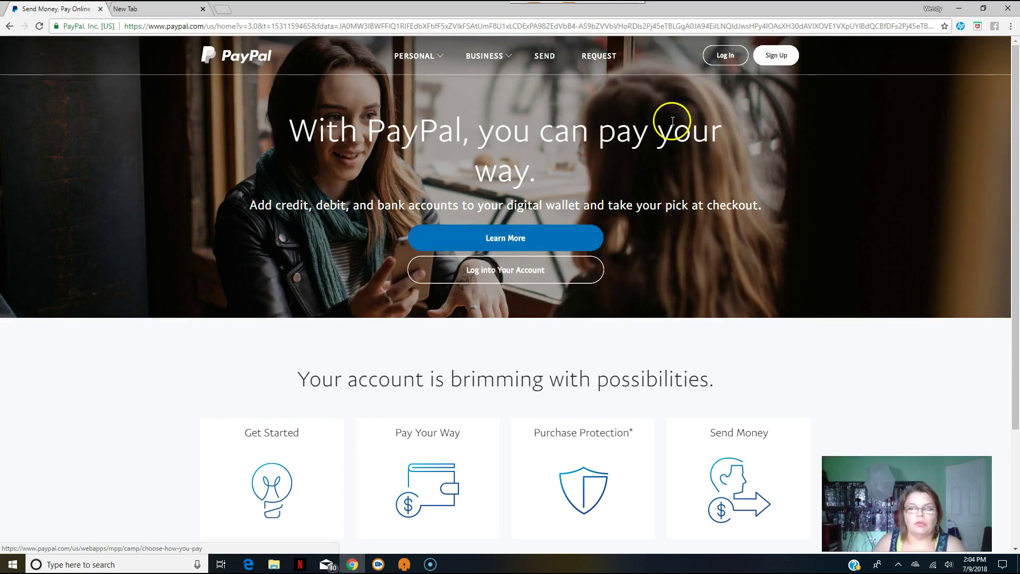
left_click(725, 60)
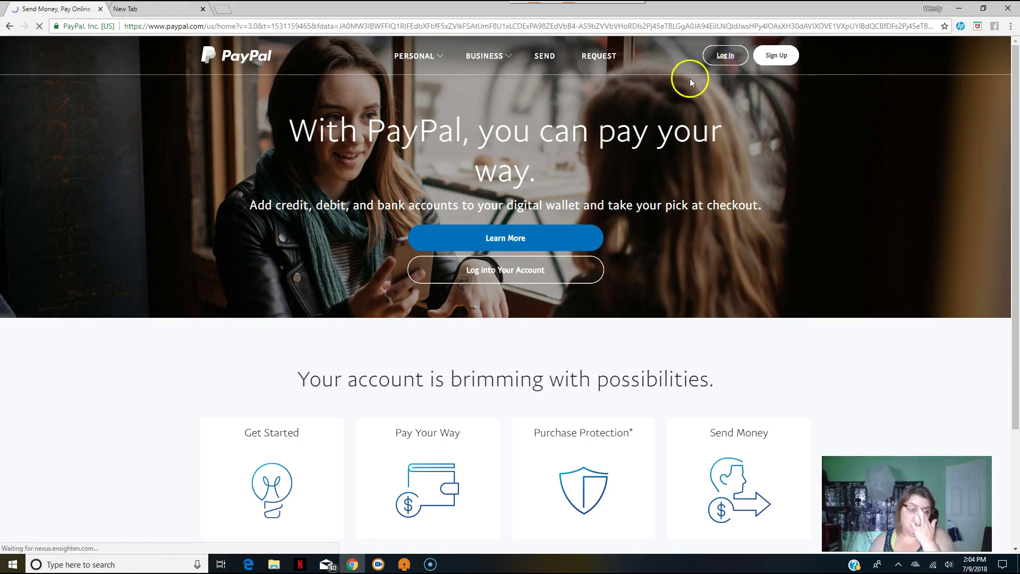
left_click(547, 161)
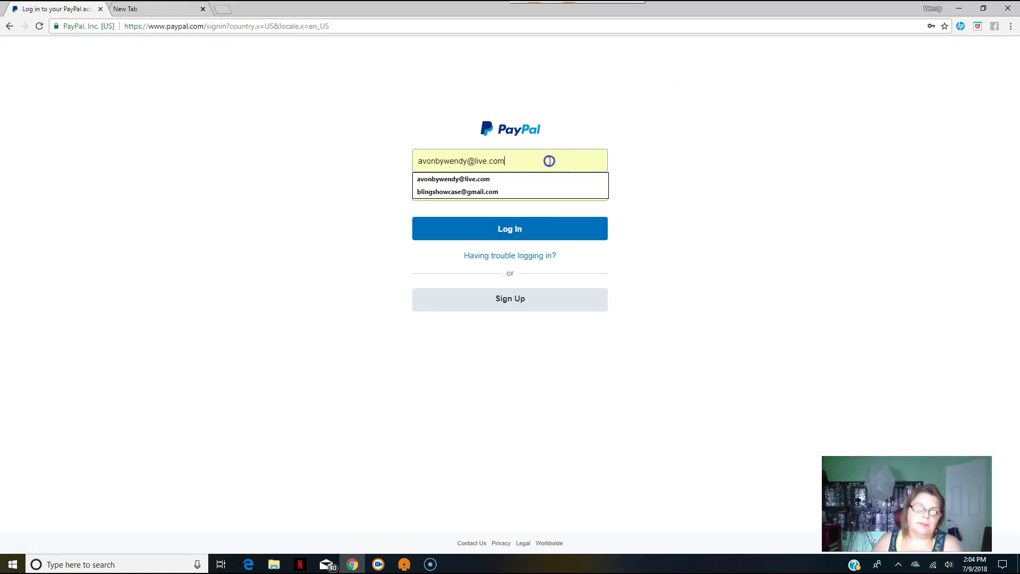
left_click(518, 197)
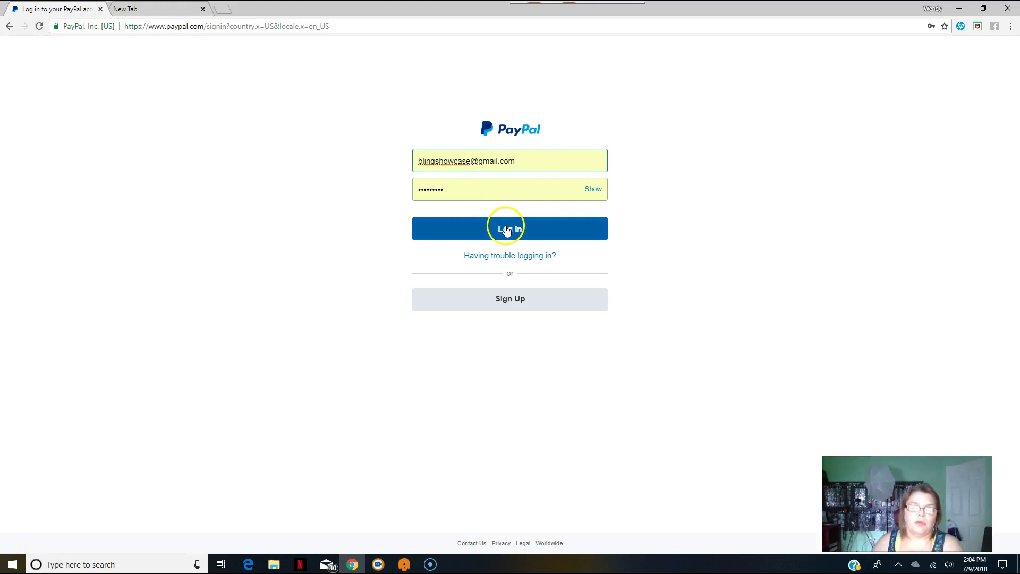
left_click(507, 230)
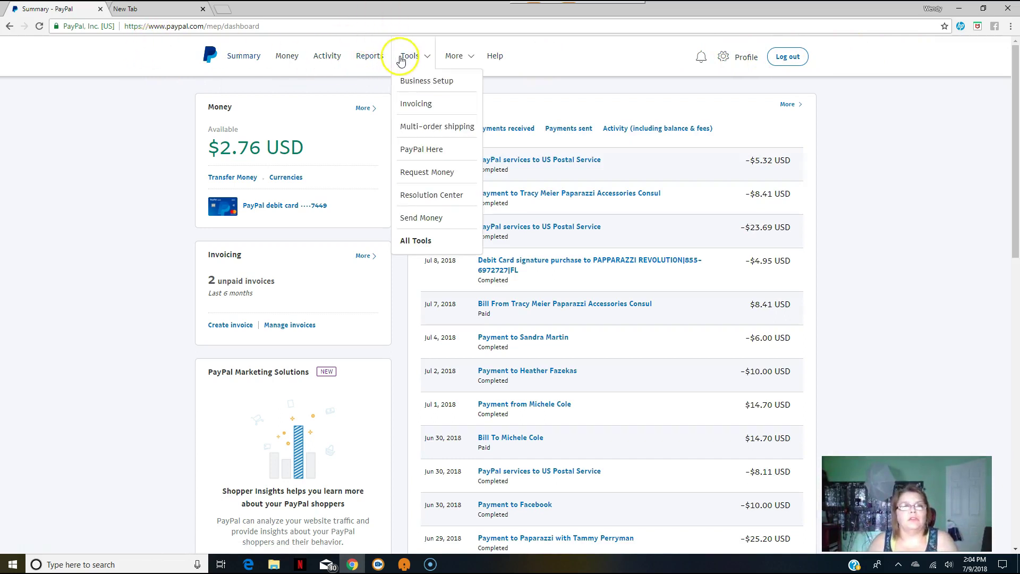
Open All Tools from the Tools menu and browse cards like Invoicing and Virtual Terminal.
mouse_move(403, 57)
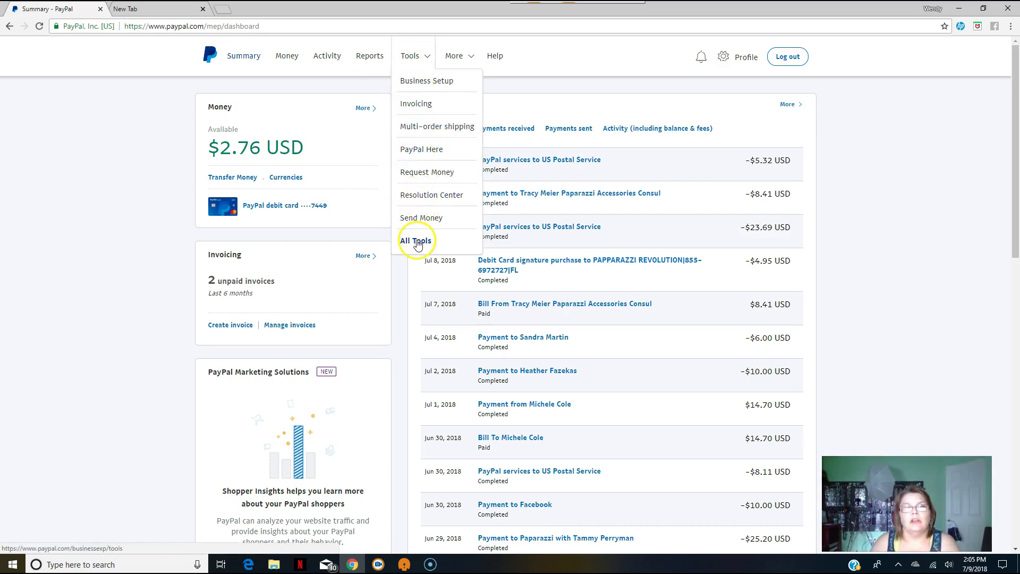
left_click(417, 242)
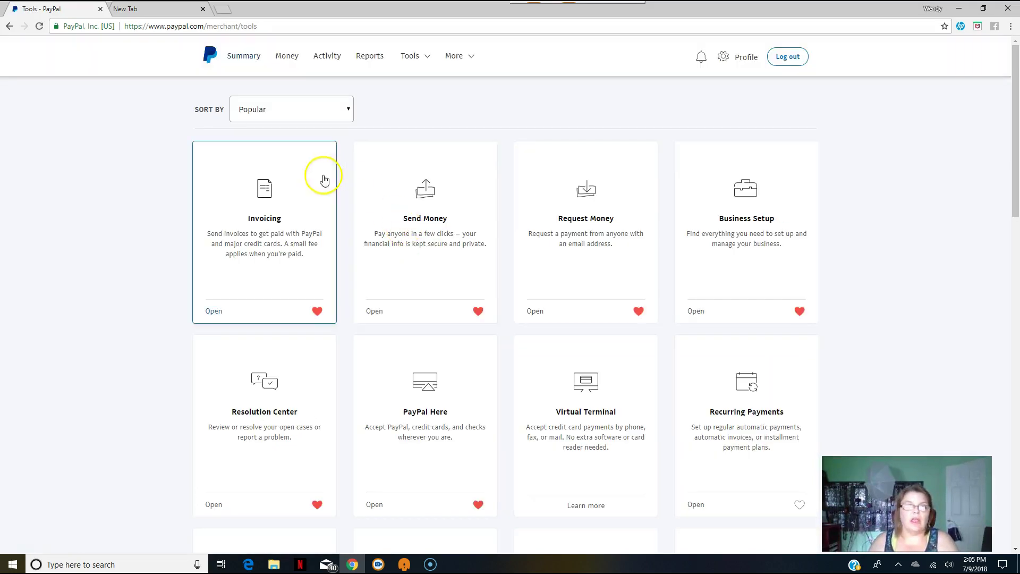
scroll(313, 223, "down", 1)
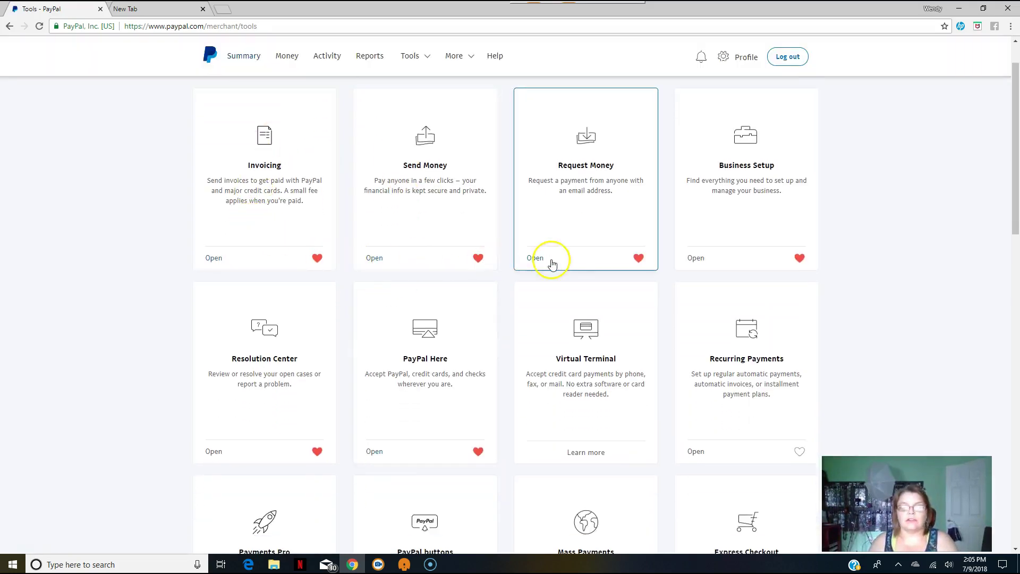
scroll(524, 255, "down", 1)
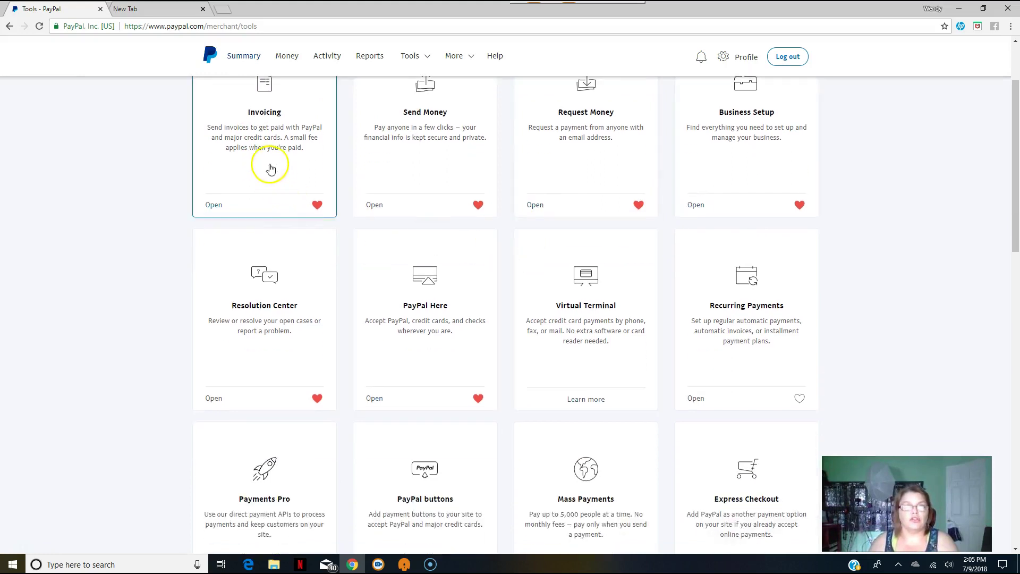
scroll(487, 310, "down", 1)
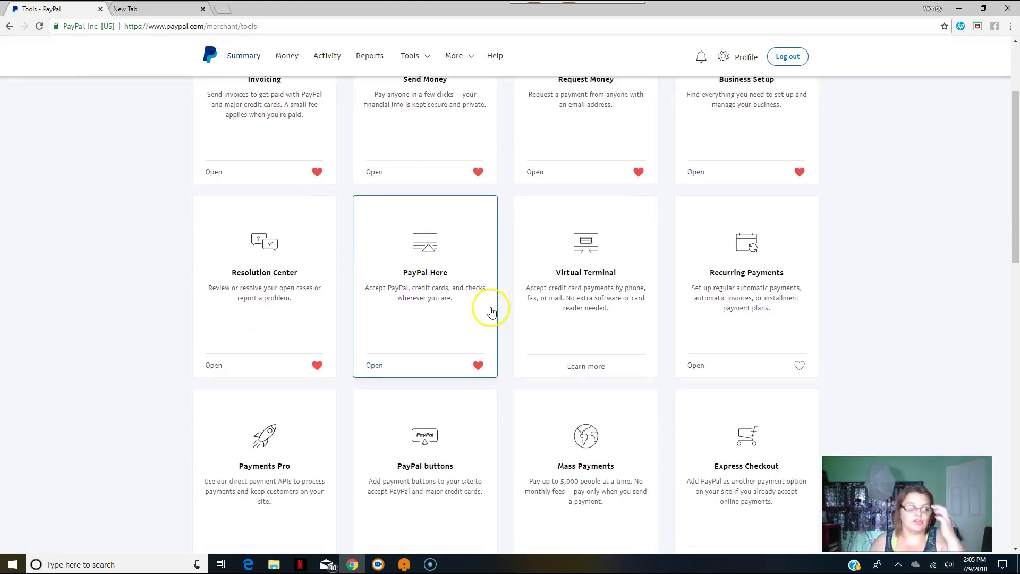
scroll(490, 310, "up", 3)
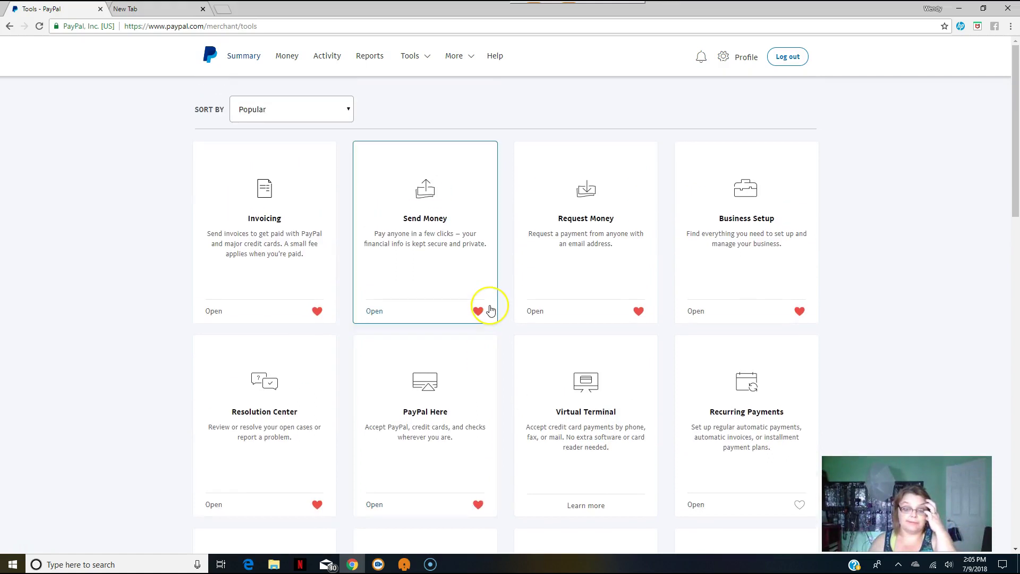
scroll(490, 310, "down", 8)
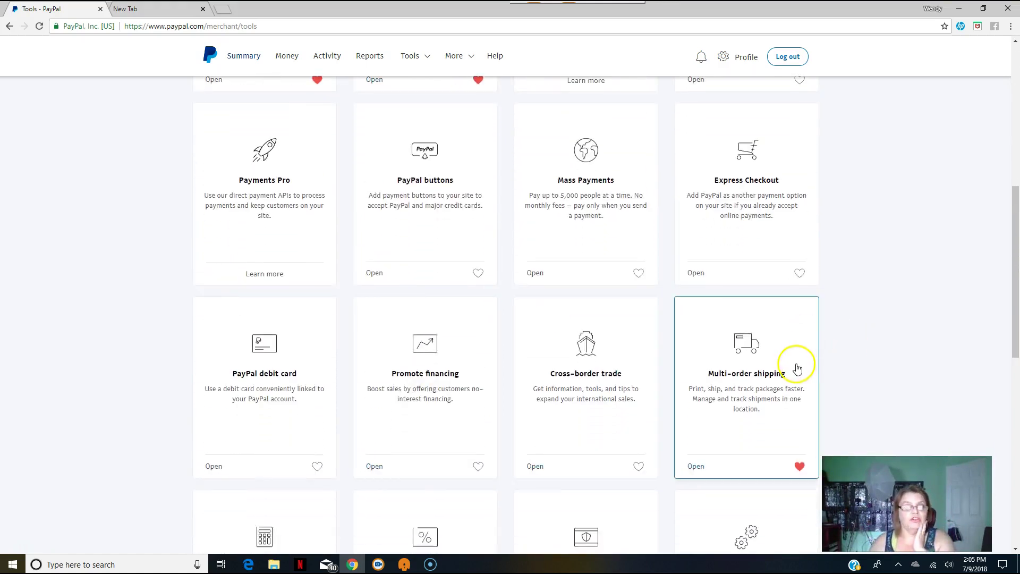
scroll(588, 337, "up", 8)
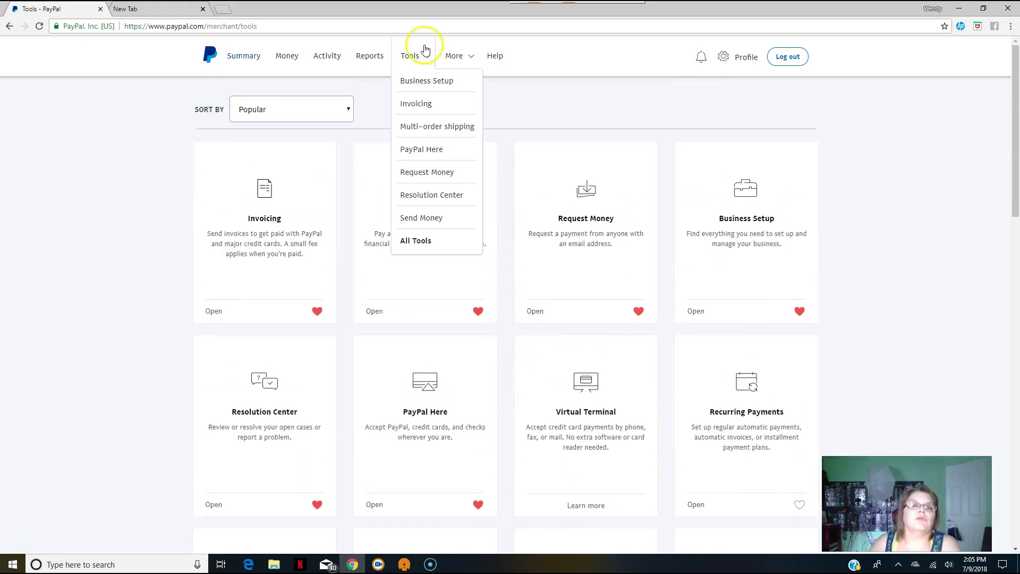
Go to Invoicing and create a new invoice, numbered 0357 with the Paparazzi template.
left_click(425, 103)
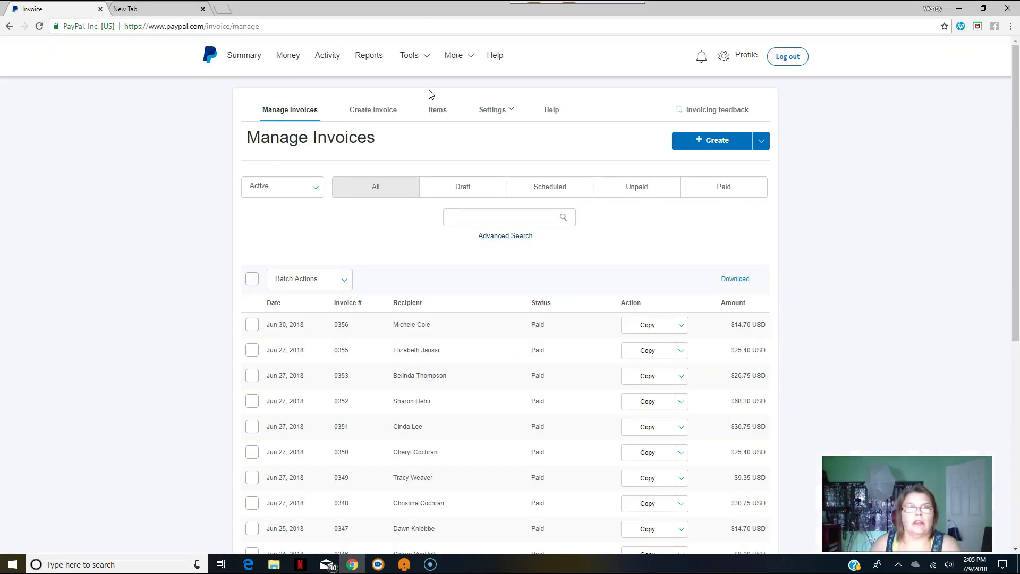
scroll(567, 319, "down", 5)
scroll(565, 346, "up", 5)
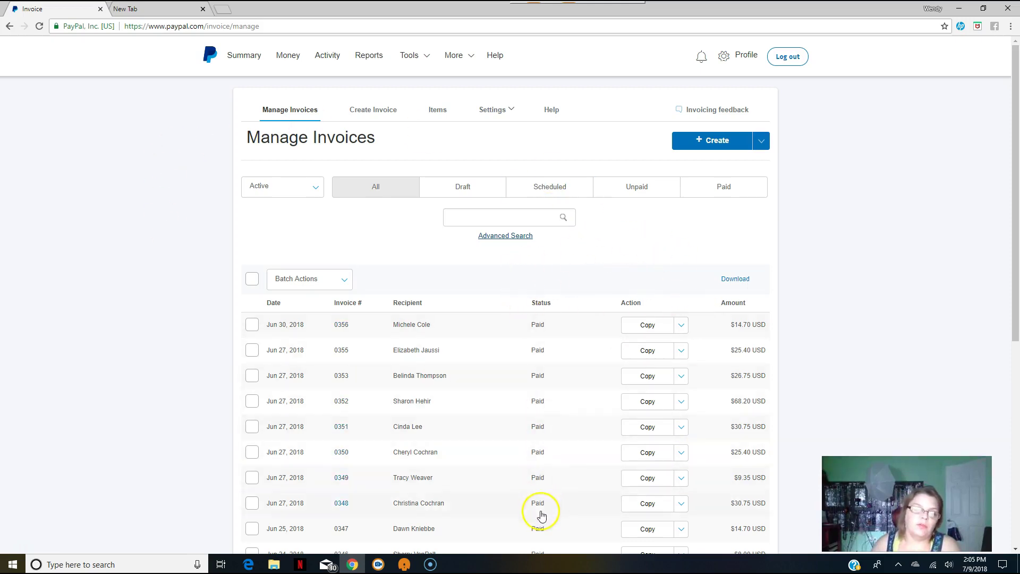
left_click(506, 217)
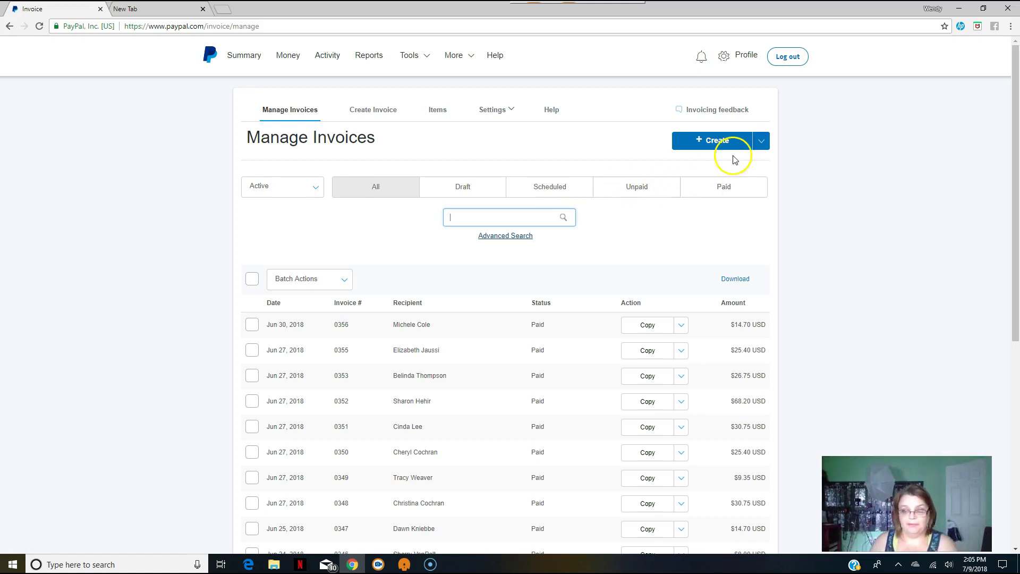
left_click(711, 145)
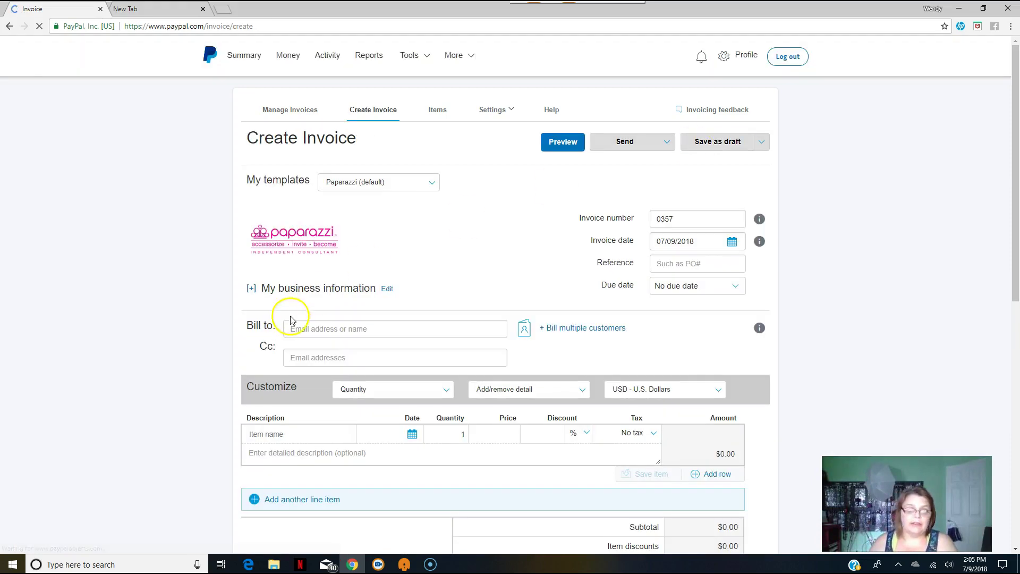
Pick a saved customer contact from the Bill to suggestions as the invoice recipient.
left_click(353, 328)
type("a")
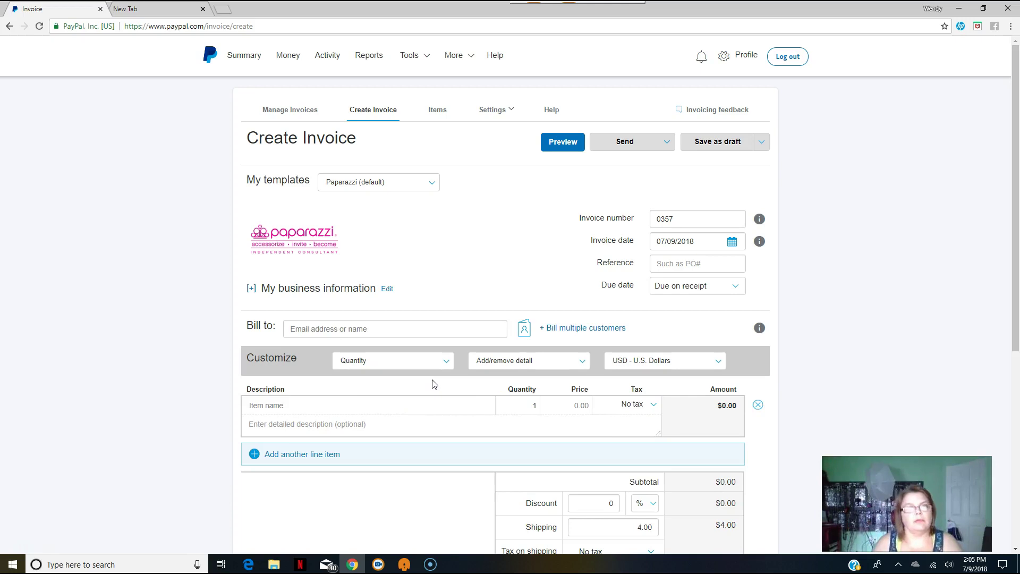
left_click(355, 329)
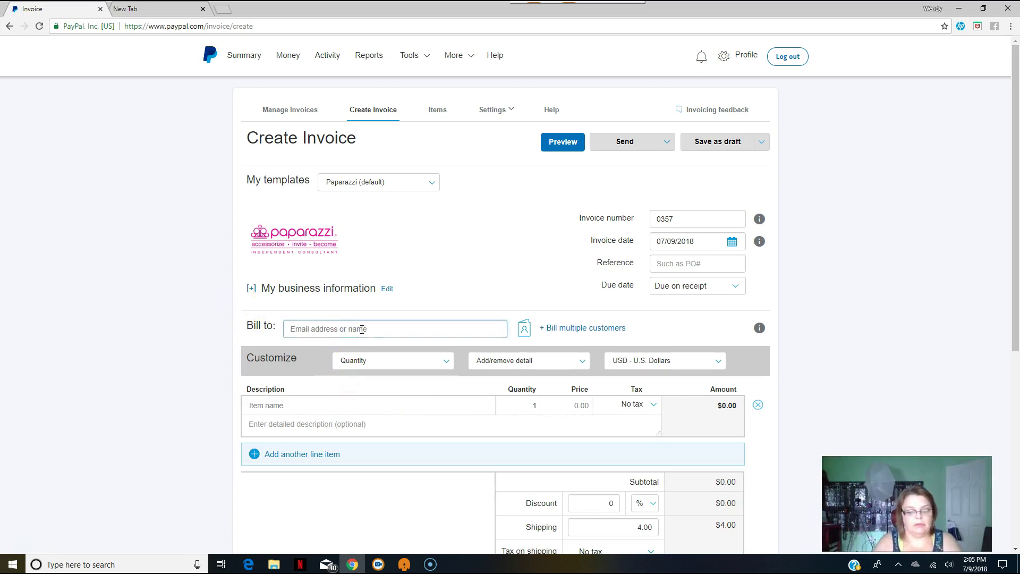
type("avonbyw")
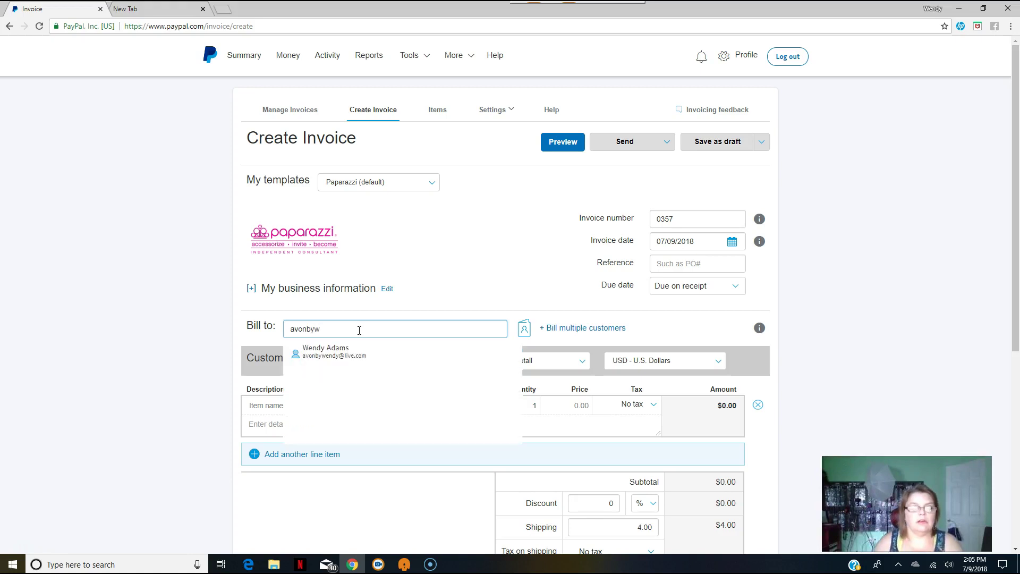
left_click(391, 353)
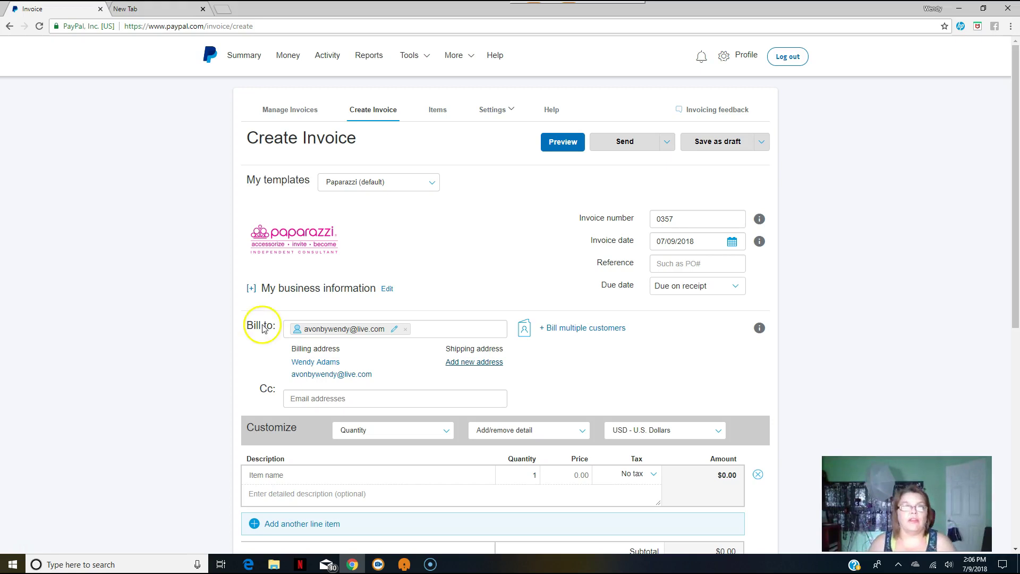
Replace that recipient with the contact matching the customer's first name, filling their billing address.
left_click(405, 329)
type("Wendy")
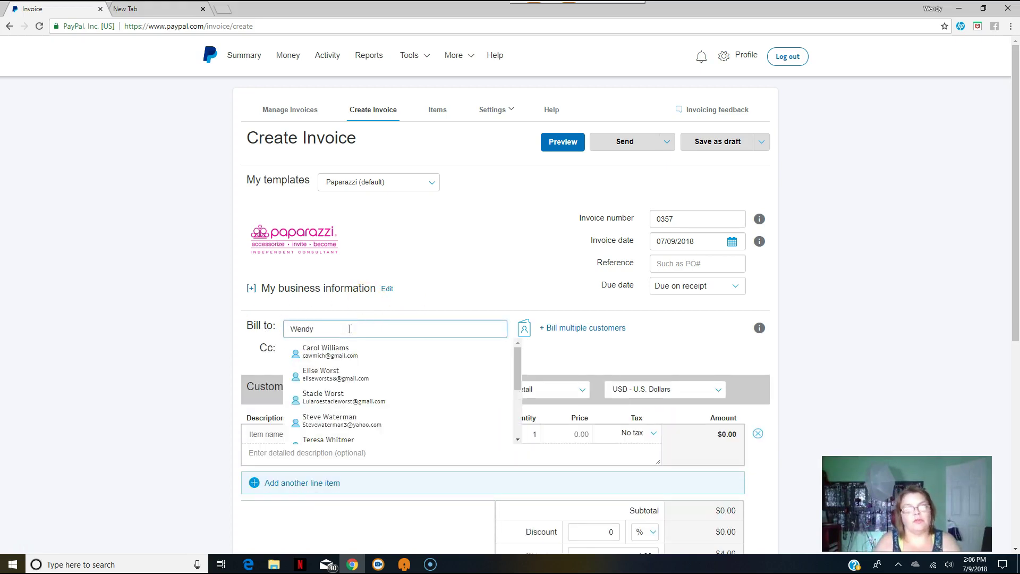
left_click(350, 348)
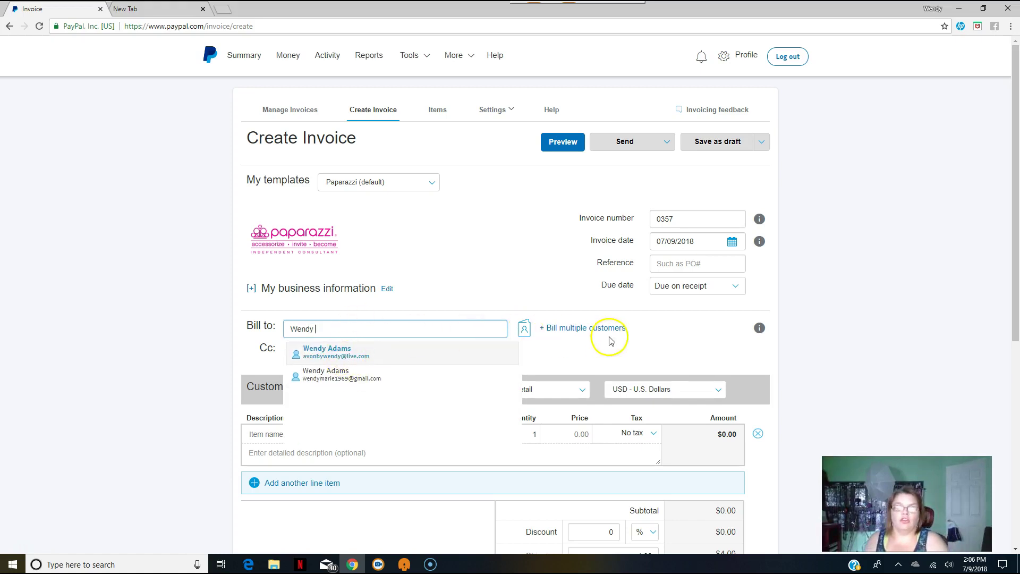
left_click(377, 353)
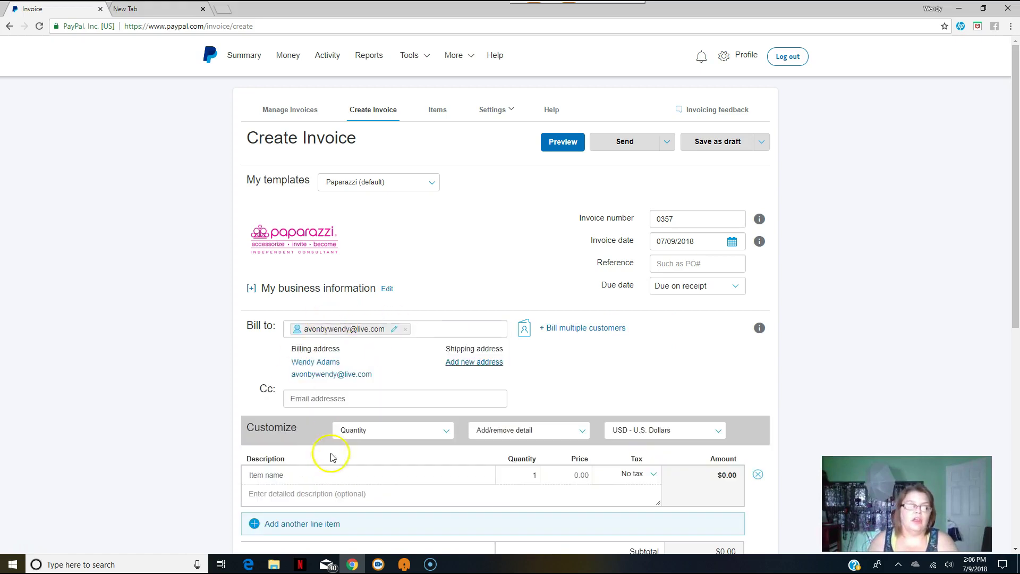
scroll(330, 451, "down", 4)
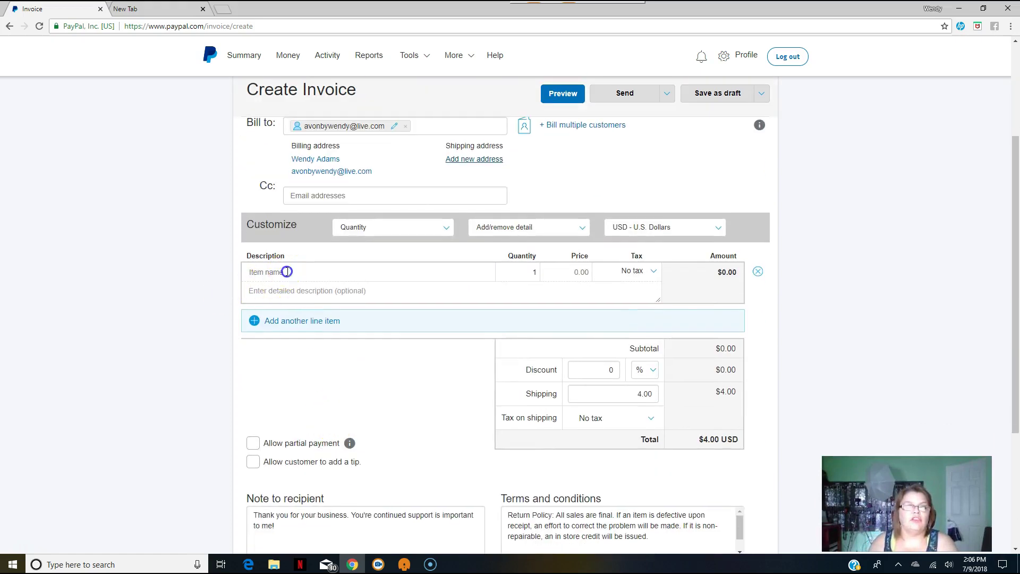
Fill the first line with saved item Paparazzi Necklace Sets at 5.00 with 7% tax.
left_click(283, 272)
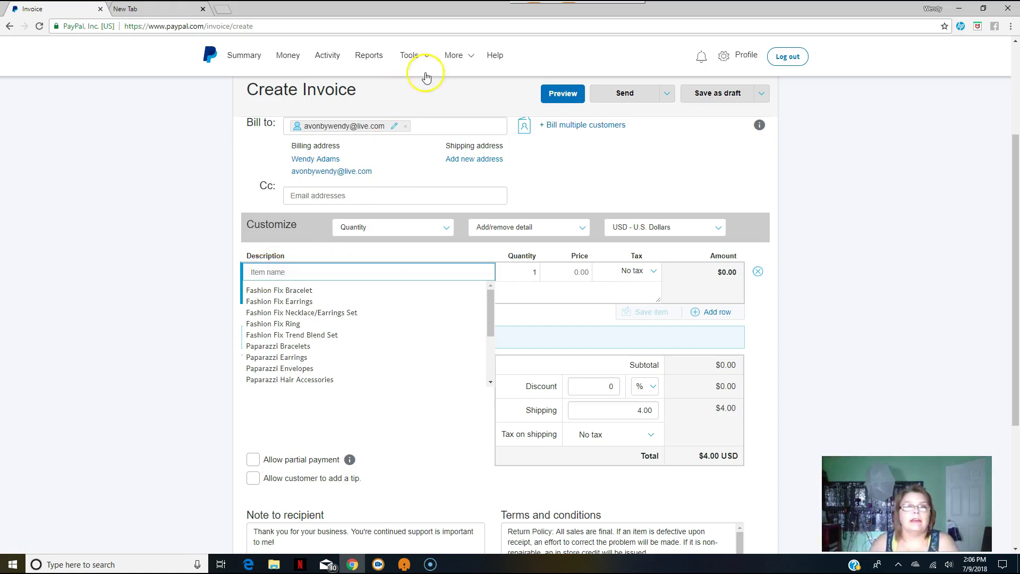
mouse_move(424, 60)
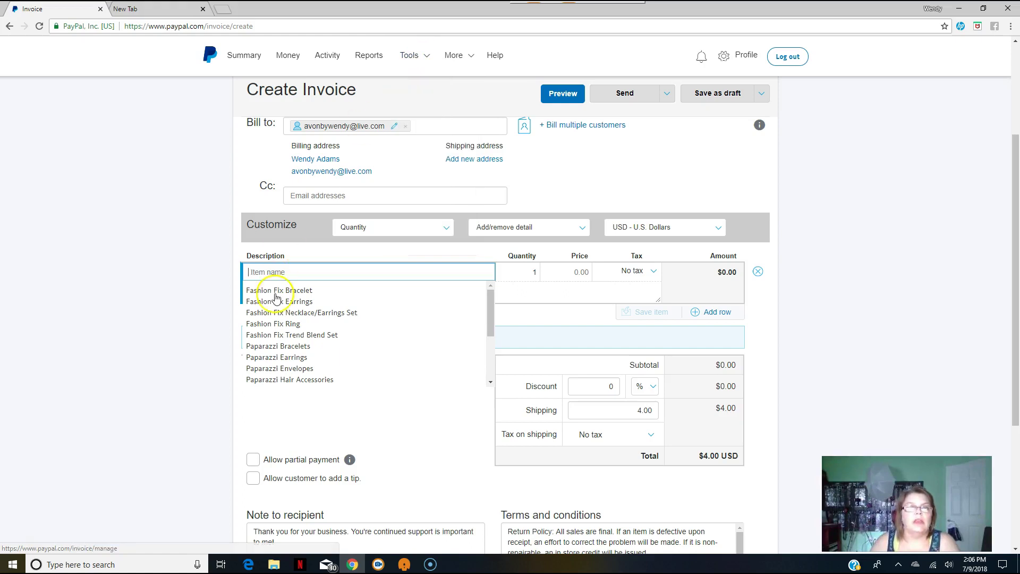
scroll(287, 365, "down", 3)
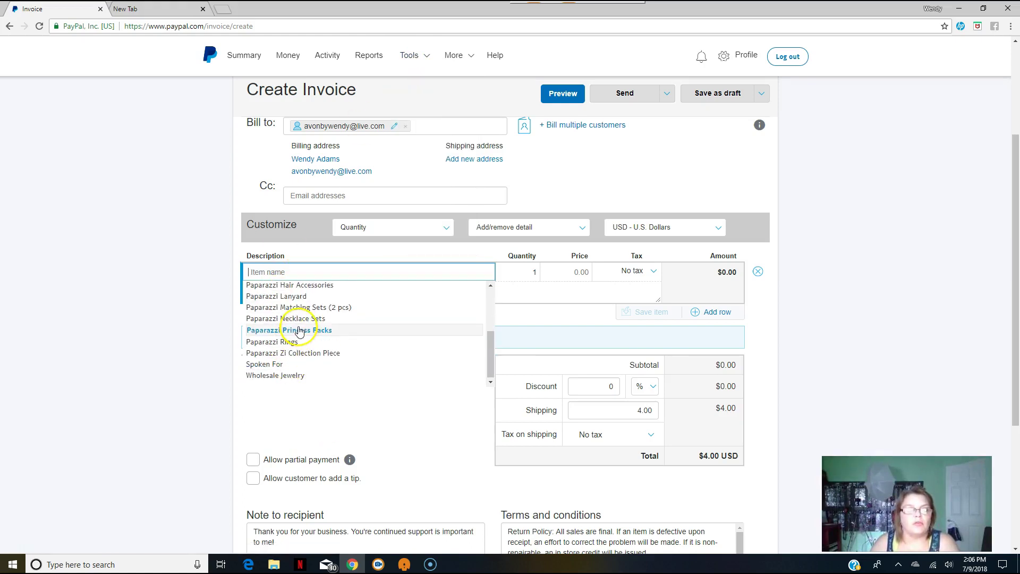
scroll(289, 329, "up", 2)
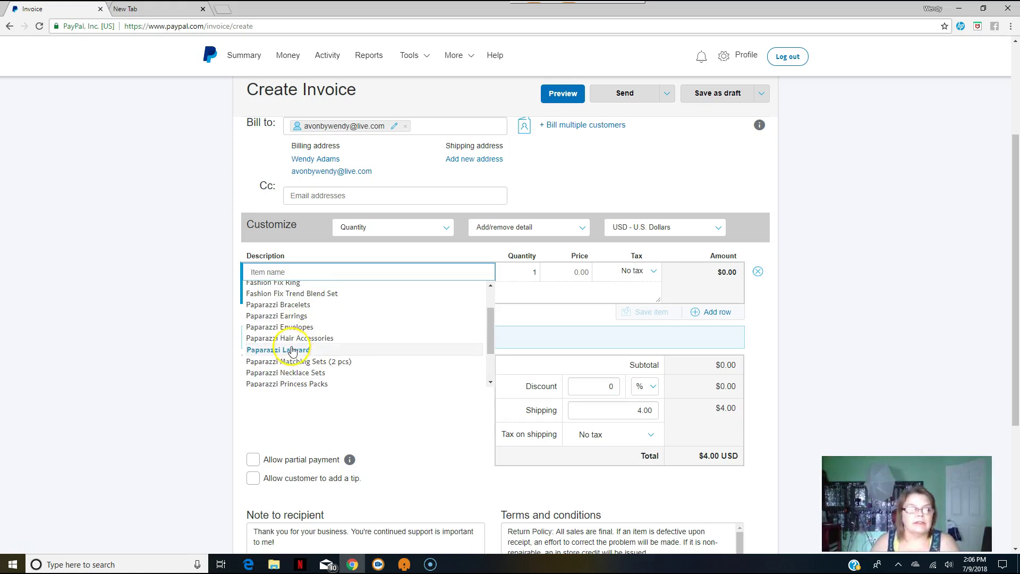
left_click(277, 374)
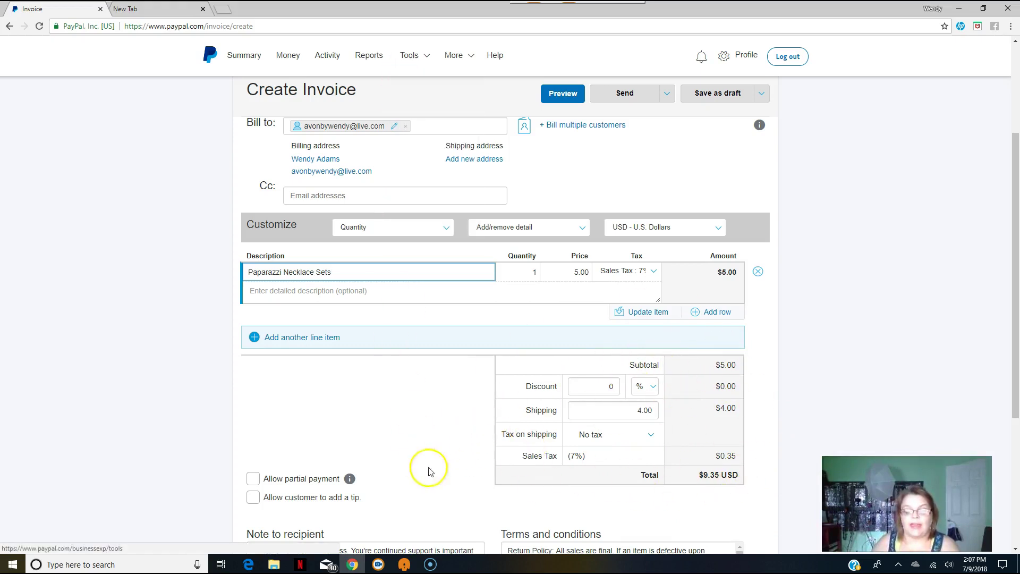
left_click(283, 292)
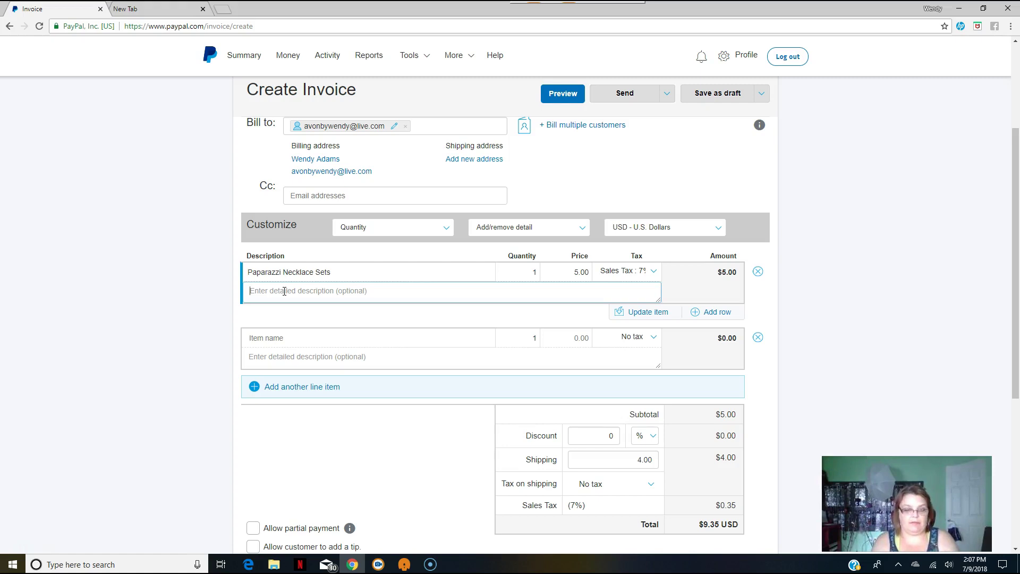
Add Paparazzi Earrings as the second line, described 'Glitzy by Association - Black'.
type("All the Trimmings - Black")
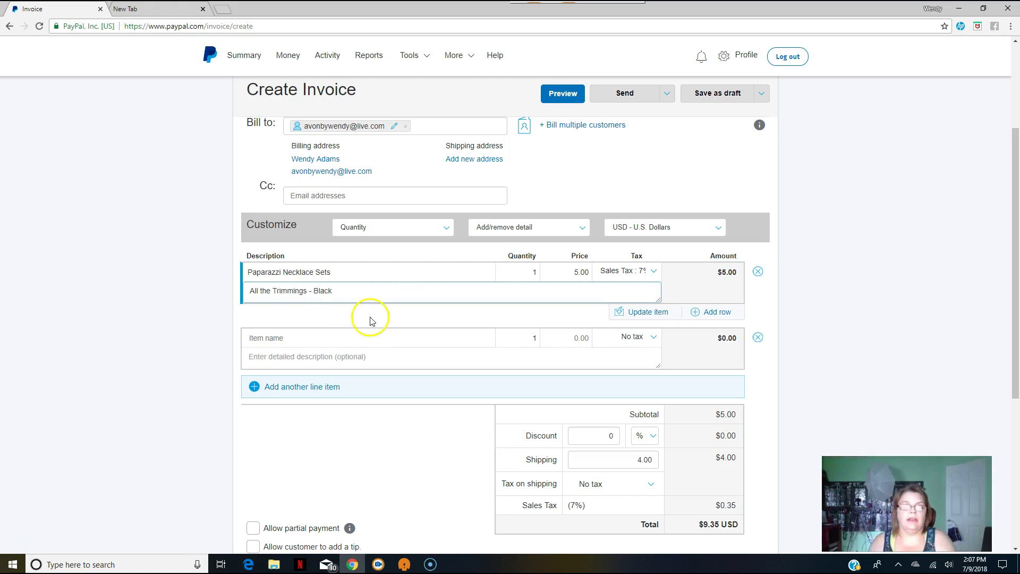
left_click(319, 338)
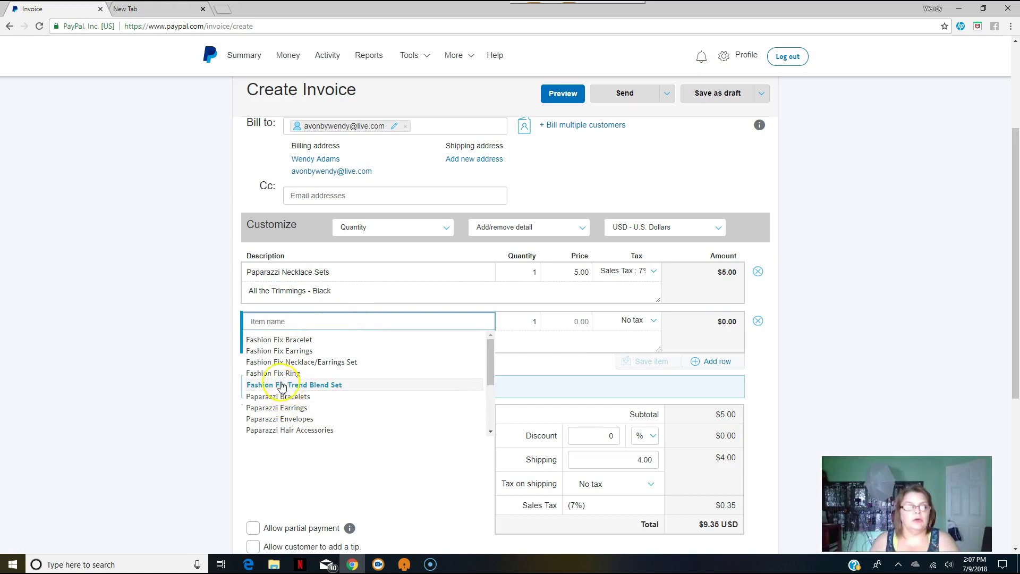
left_click(278, 407)
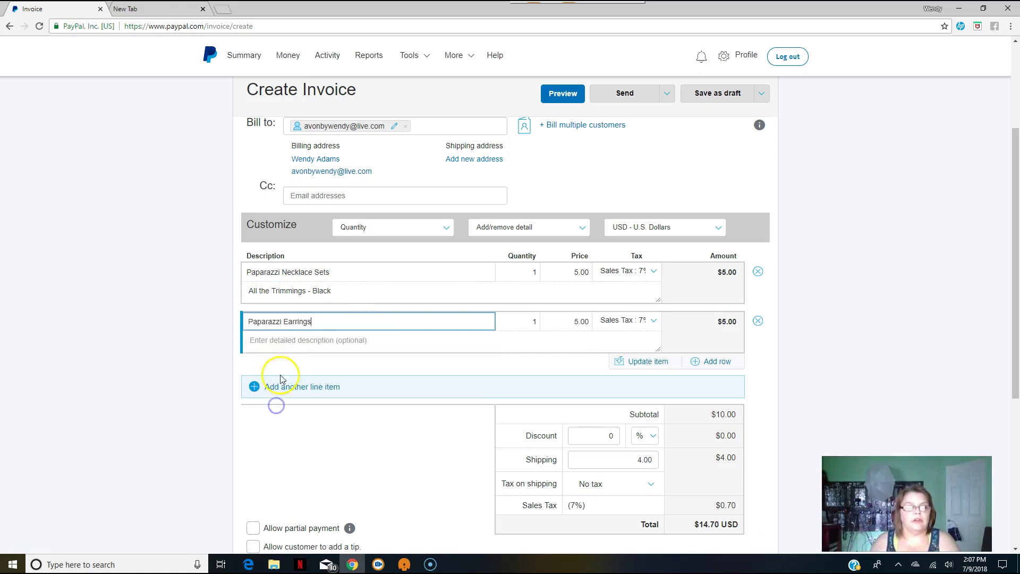
left_click(286, 345)
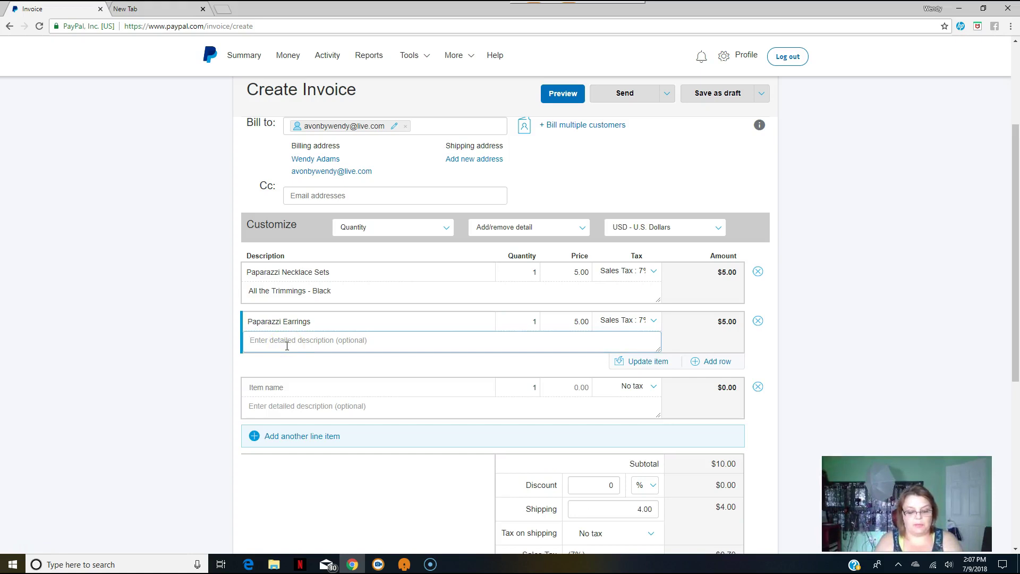
type("Glitzy by Association - Black")
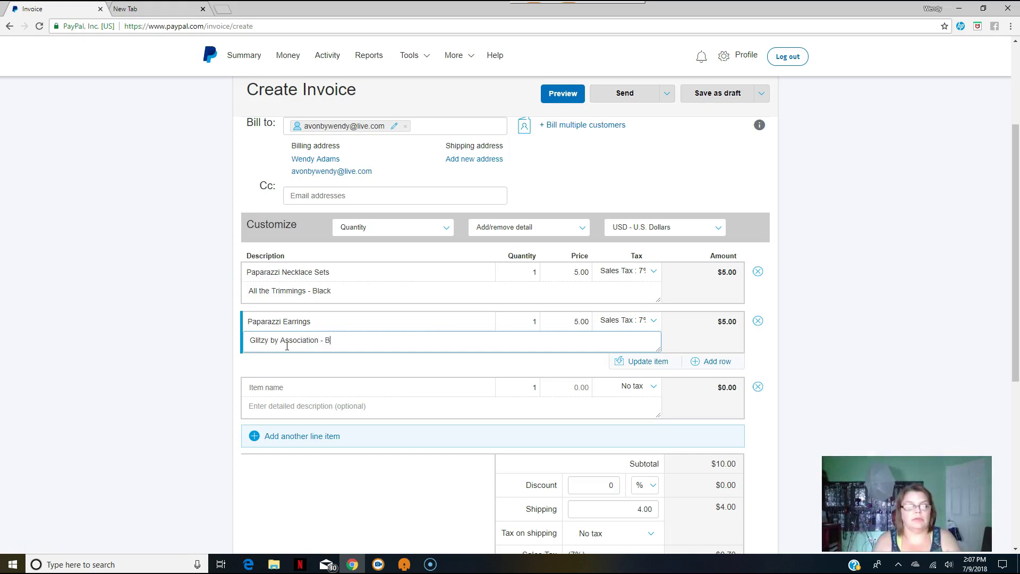
Add a Starlet Shimmer - Bracelet line priced 1.00 with No tax.
left_click(277, 388)
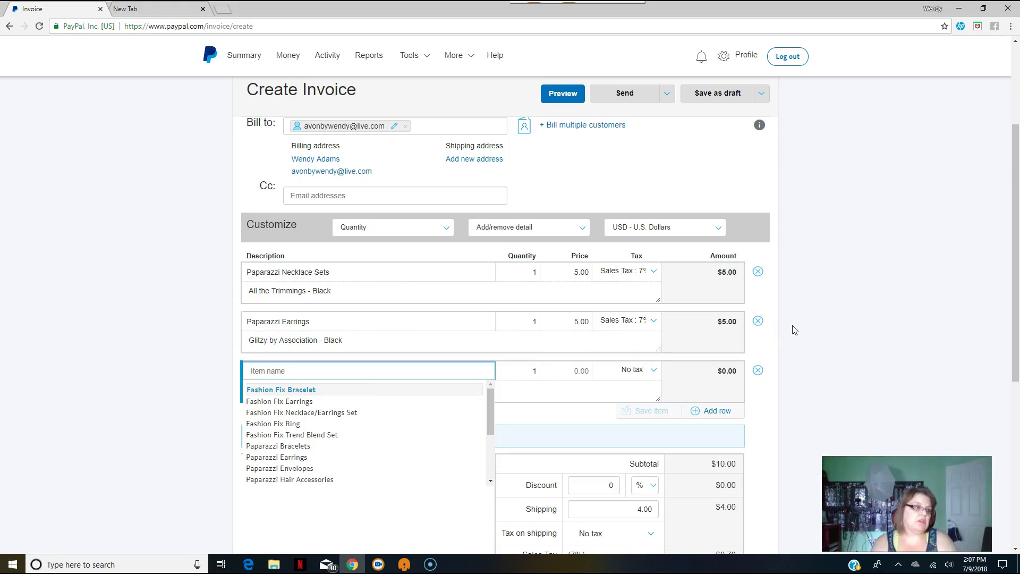
type("Starlet Shimmer - B")
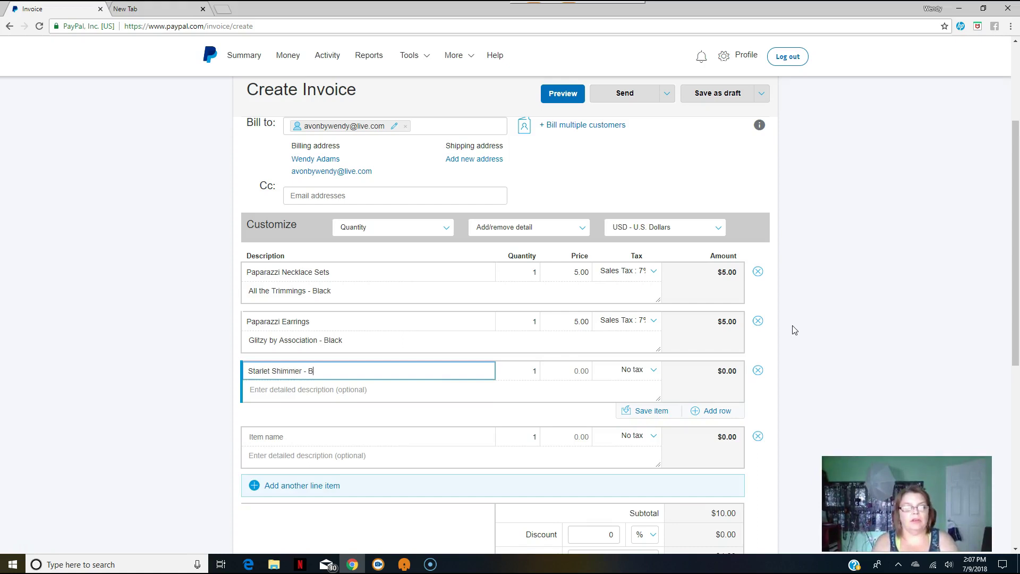
key("Tab")
key("Tab")
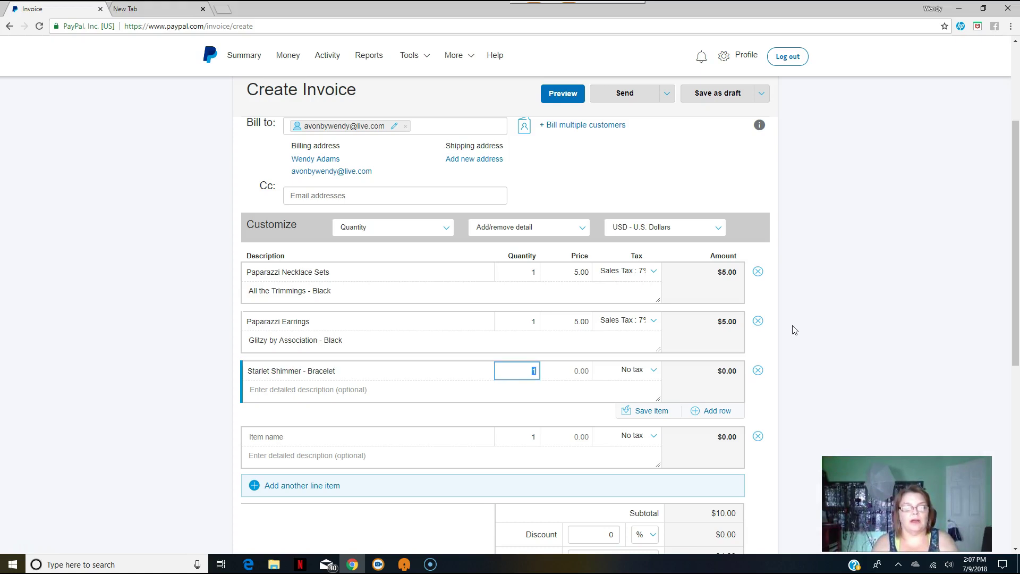
key("Tab")
left_click(654, 370)
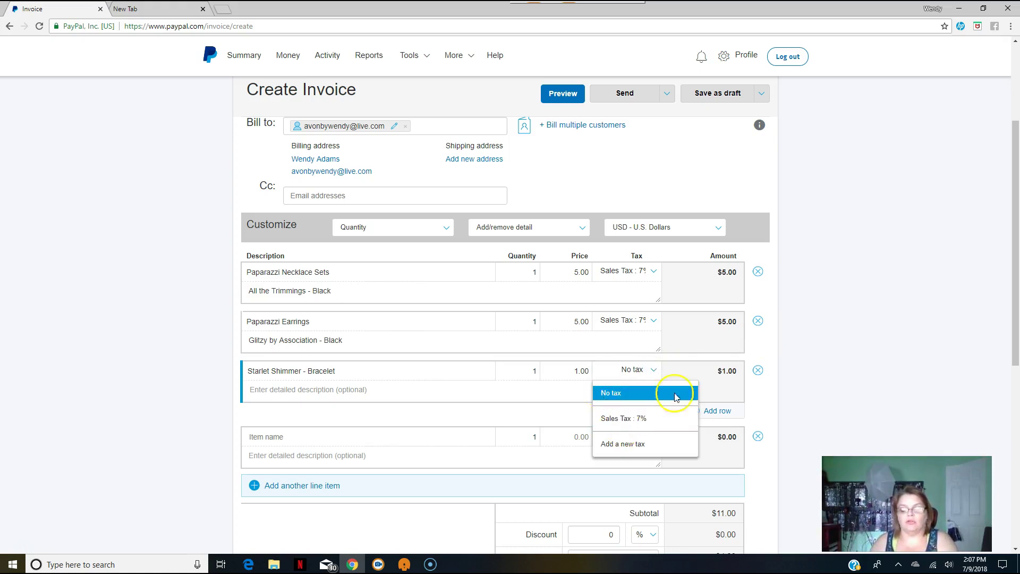
left_click(641, 393)
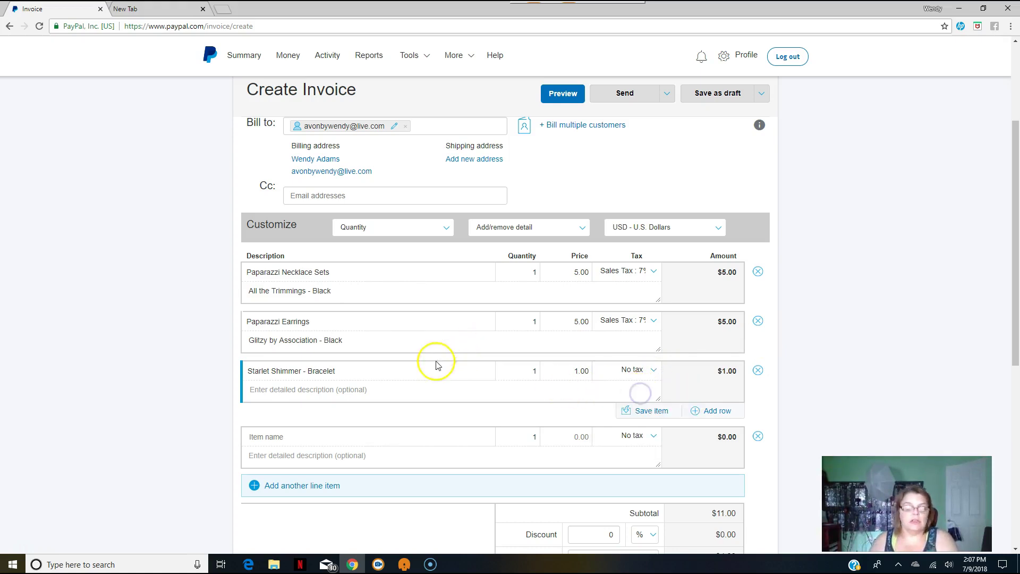
scroll(436, 364, "down", 1)
Confirm the 4.00 shipping charge and send the $15.70 invoice 0357.
scroll(639, 332, "down", 1)
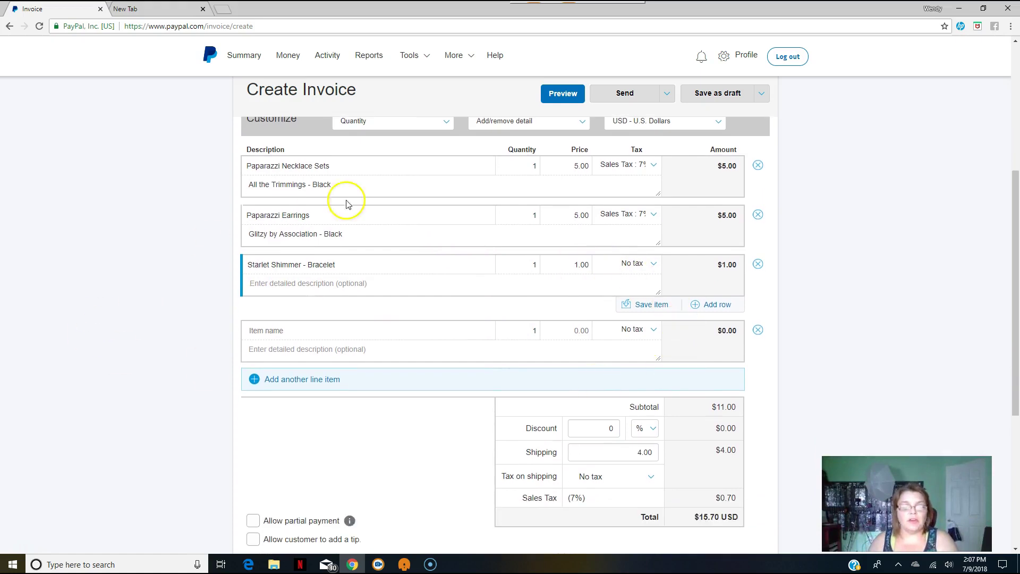
left_click_drag(615, 452, 678, 452)
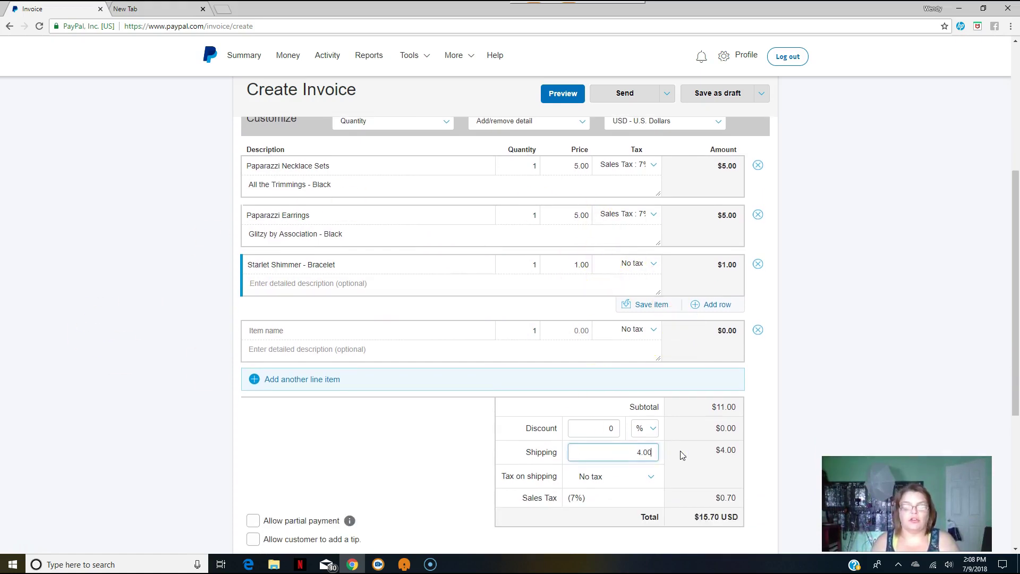
scroll(505, 346, "up", 3)
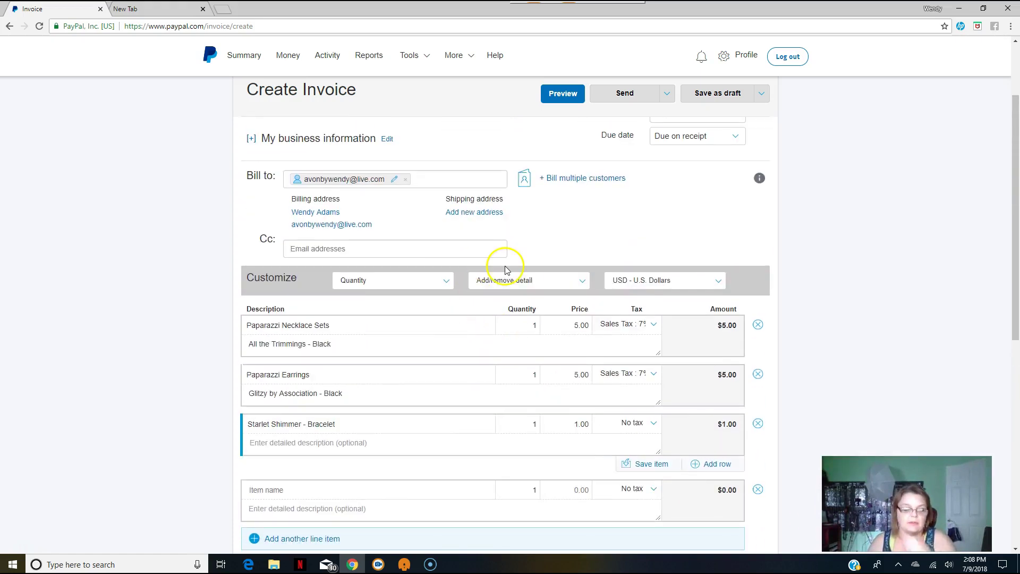
scroll(505, 269, "down", 8)
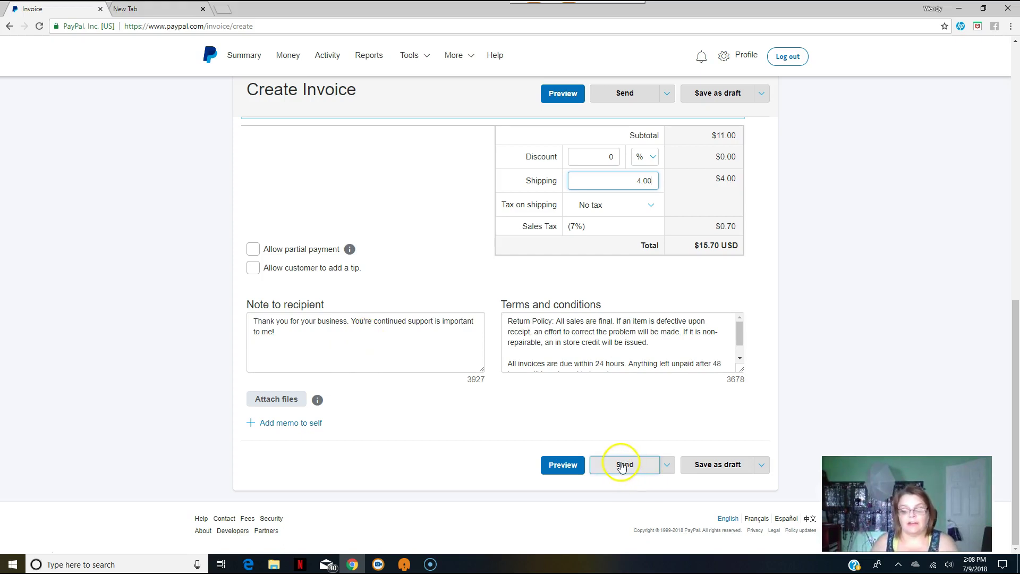
left_click(621, 465)
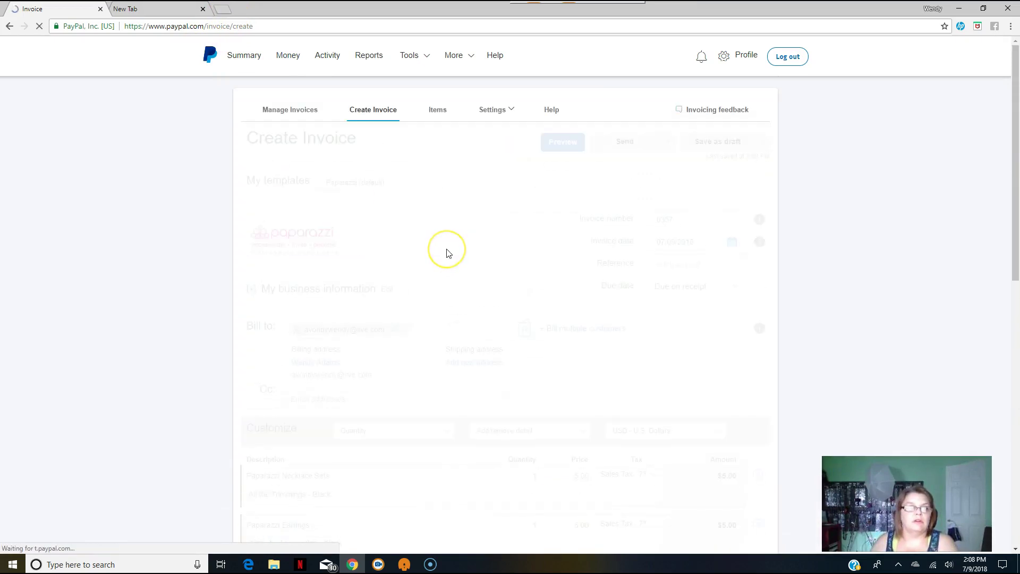
Go to live.com in a new tab and begin the Outlook.com sign-in.
left_click(227, 11)
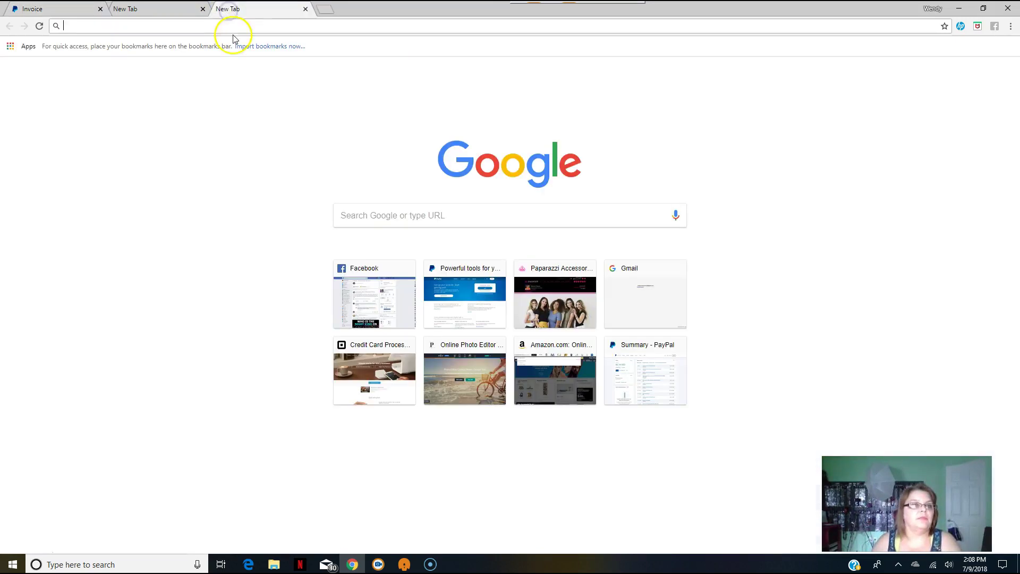
type("live")
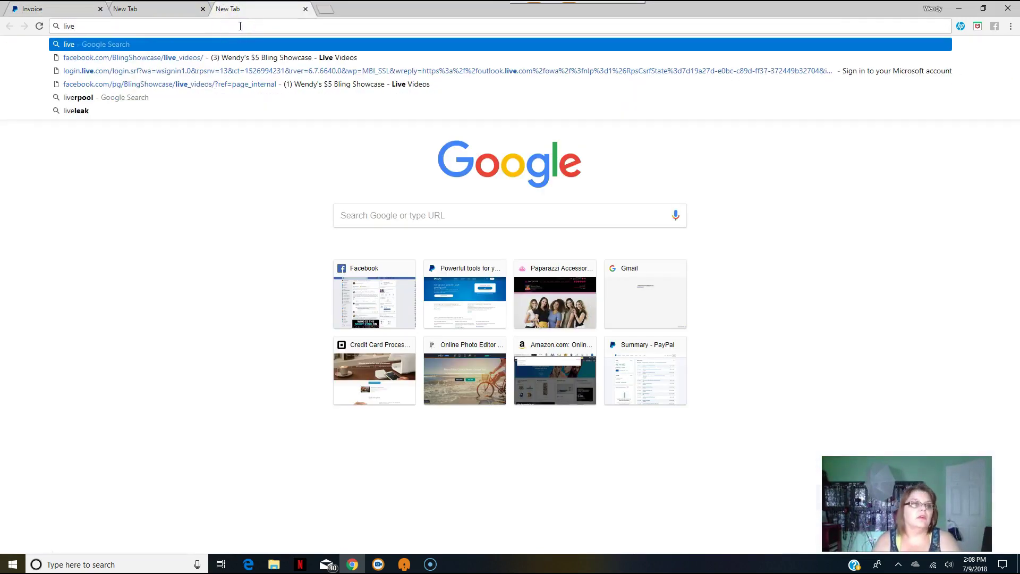
type(".com")
key("Return")
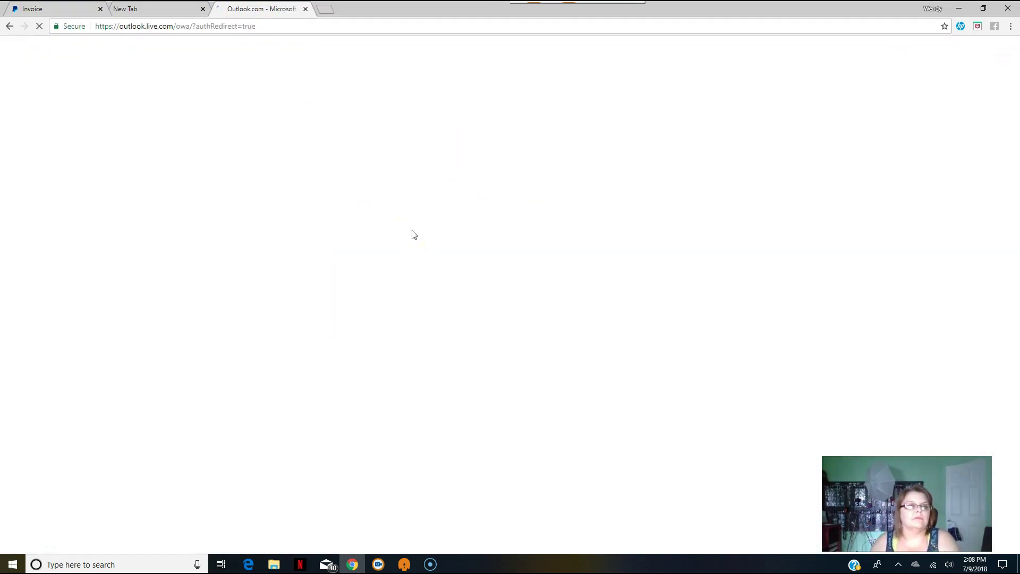
left_click(563, 290)
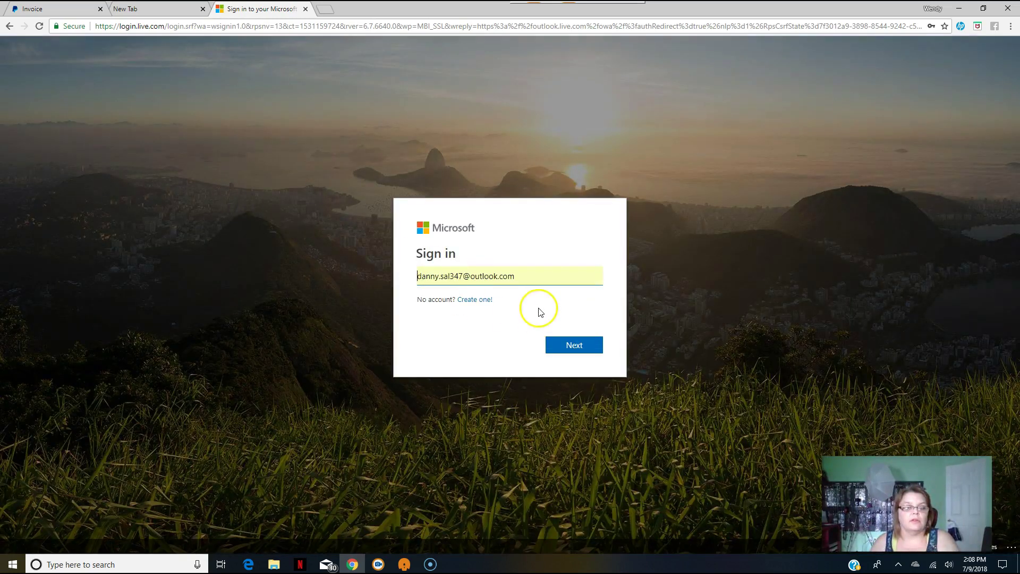
Enter the customer's account email and password, then close the tab after the rejected sign-in.
triple_click(535, 275)
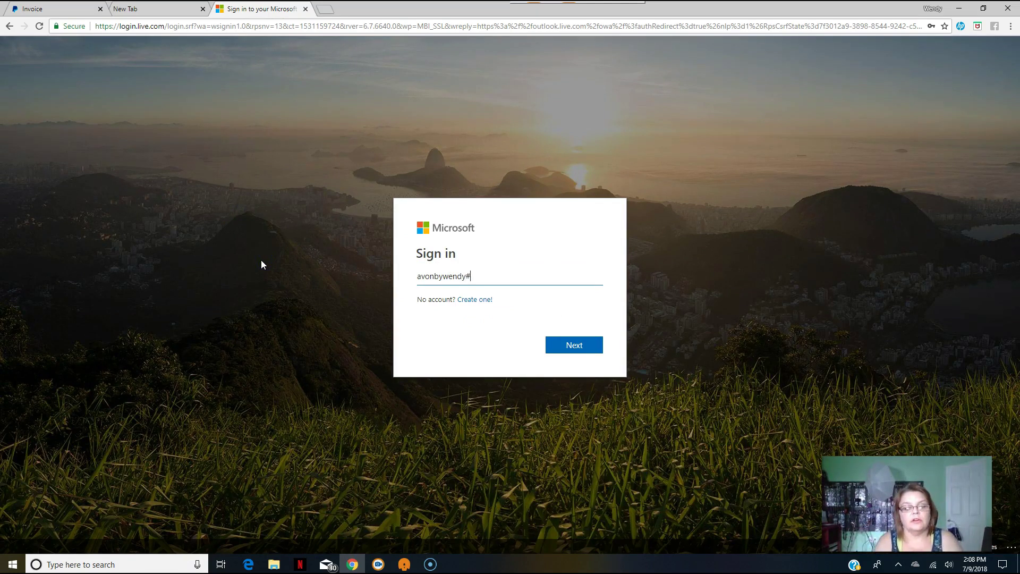
left_click(575, 345)
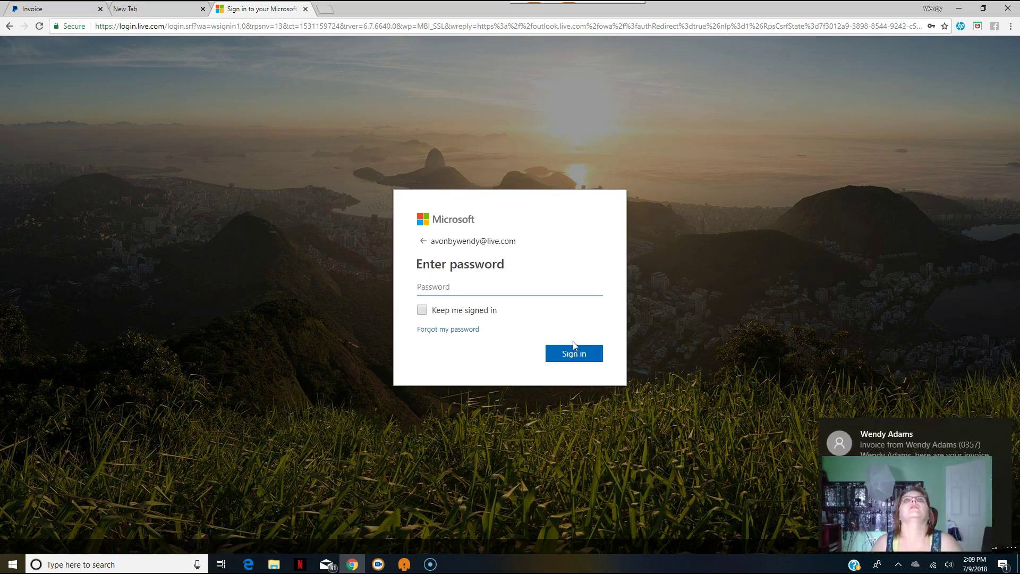
type("••••")
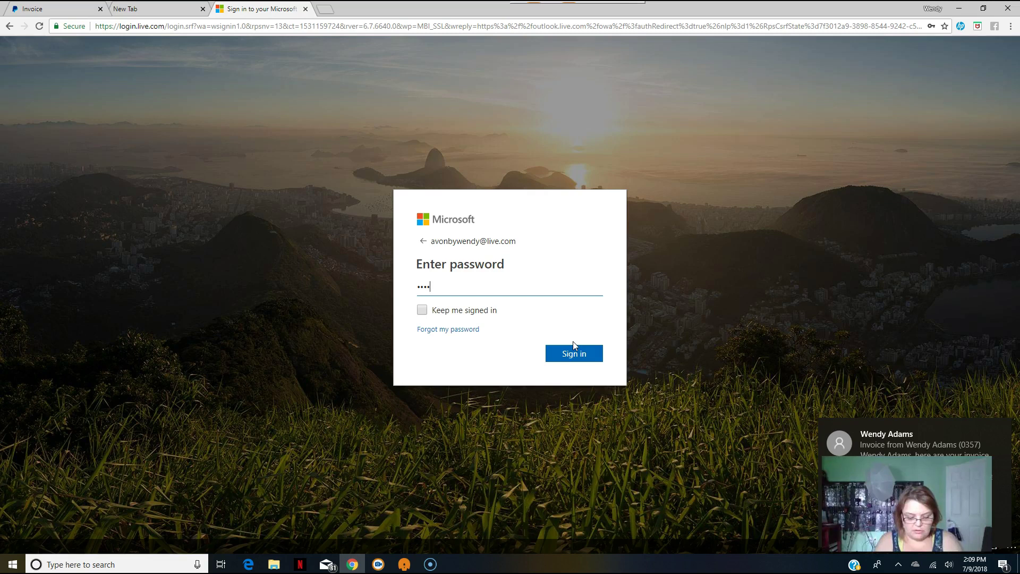
key("BackSpace")
key("BackSpace")
key("BackSpace")
key("BackSpace")
type("•••••••")
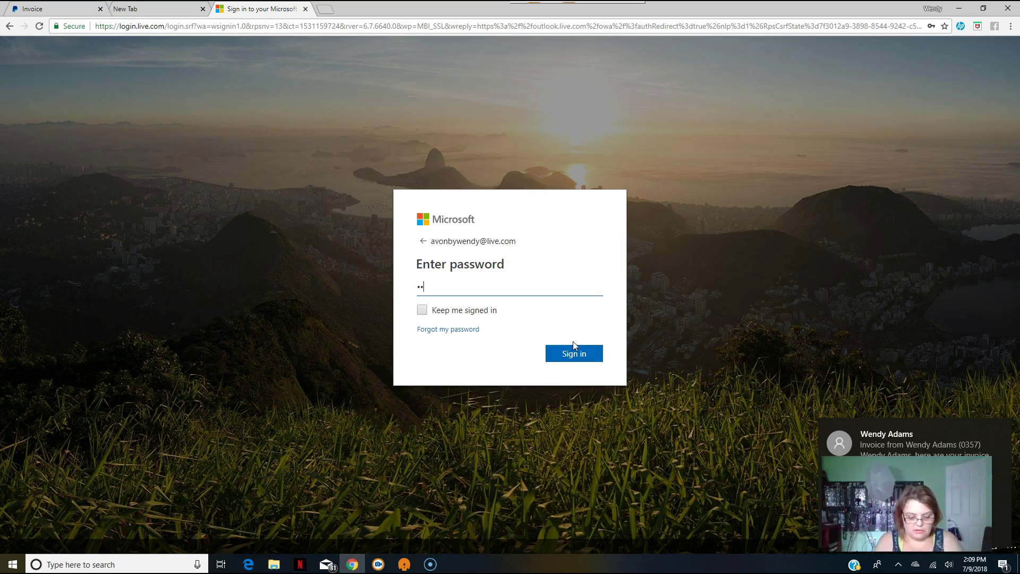
type("••")
left_click(571, 349)
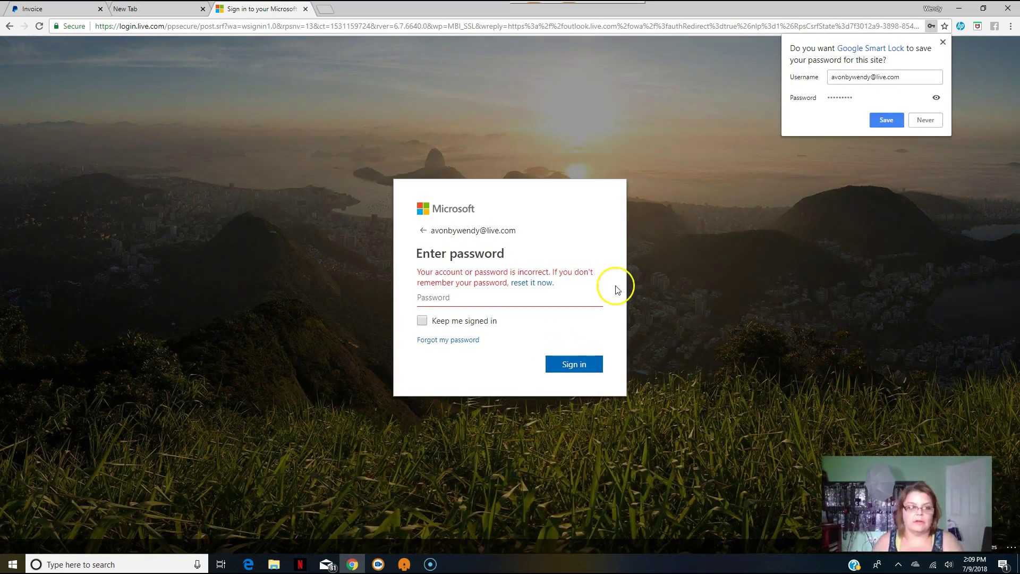
left_click(306, 9)
Start a new invoice billed to the customer's saved contact.
left_click(45, 9)
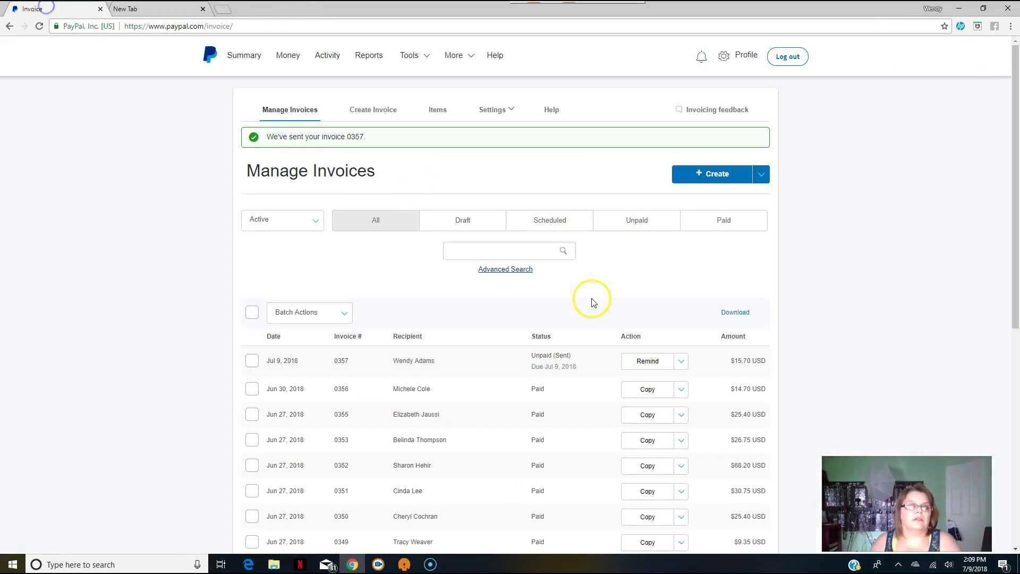
left_click(705, 174)
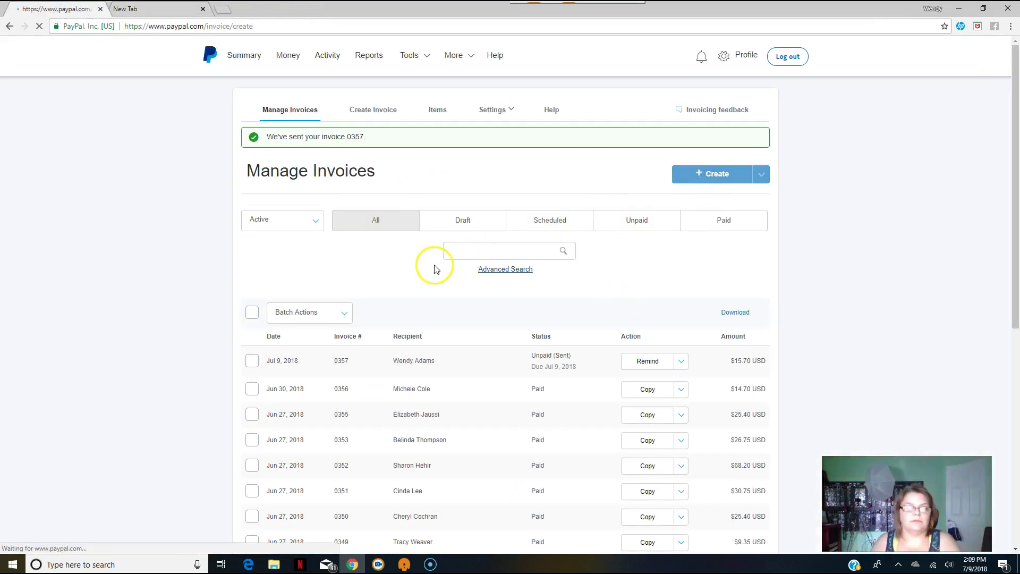
left_click(375, 327)
type("wendy")
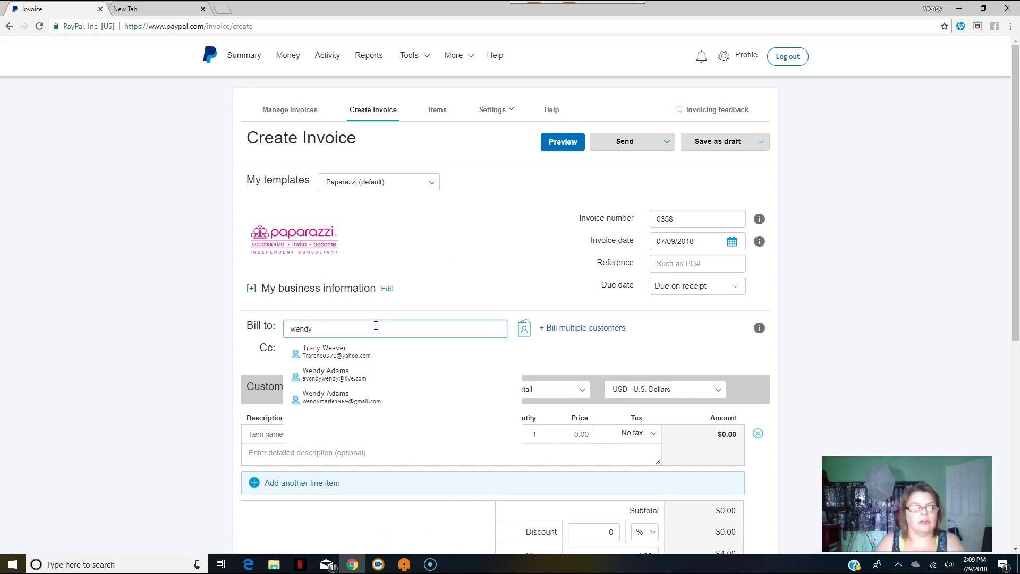
left_click(331, 382)
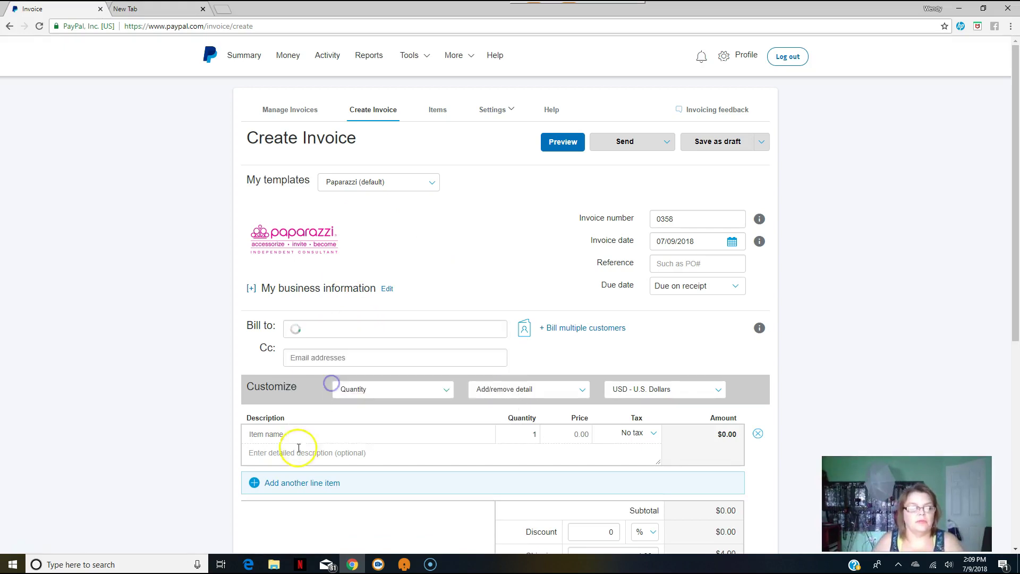
scroll(302, 461, "down", 3)
Add Fashion Fix Bracelet and Paparazzi Earrings lines at $5.00 each, totaling $14.70.
left_click(323, 324)
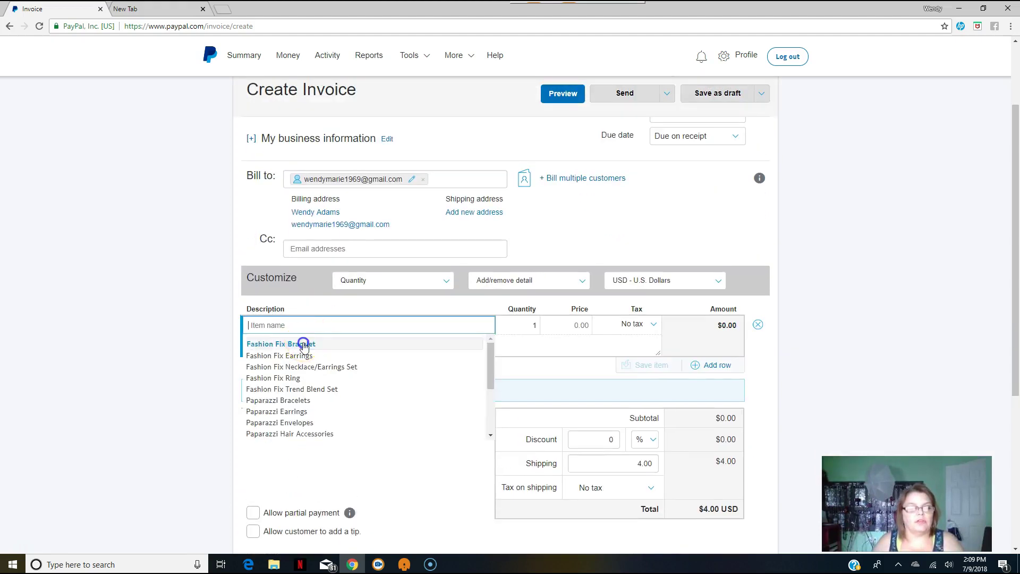
left_click(303, 344)
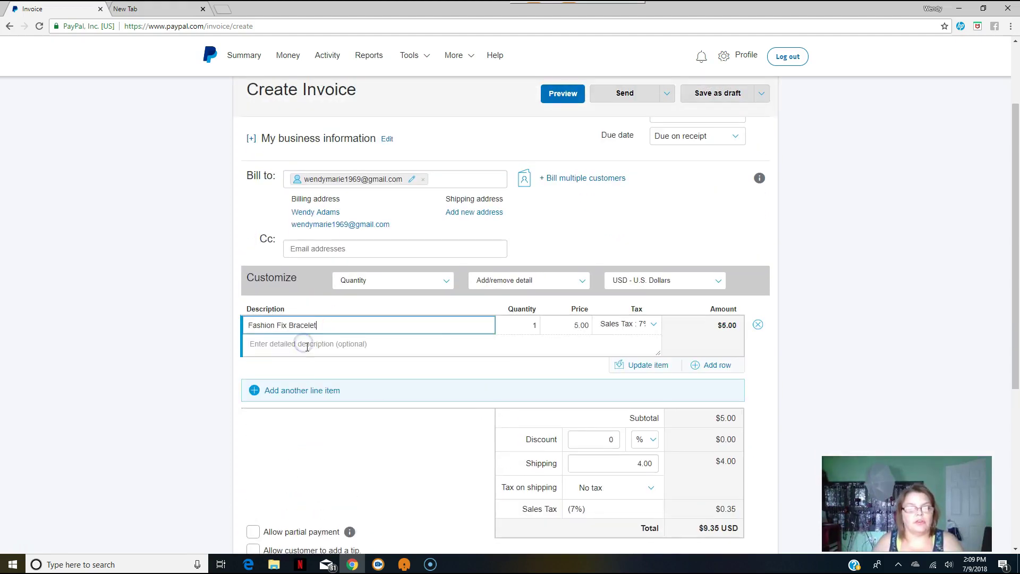
left_click(298, 394)
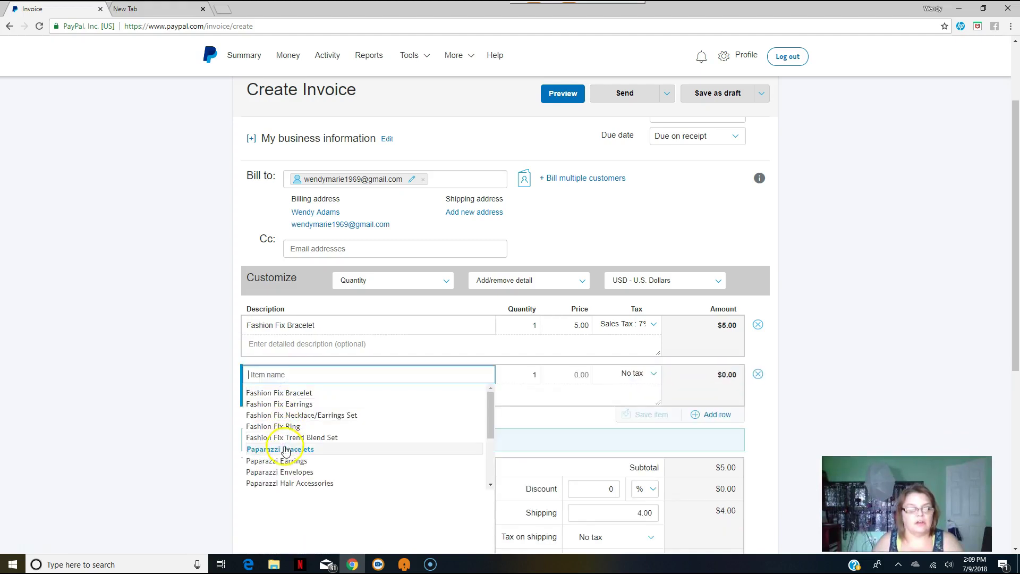
left_click(287, 460)
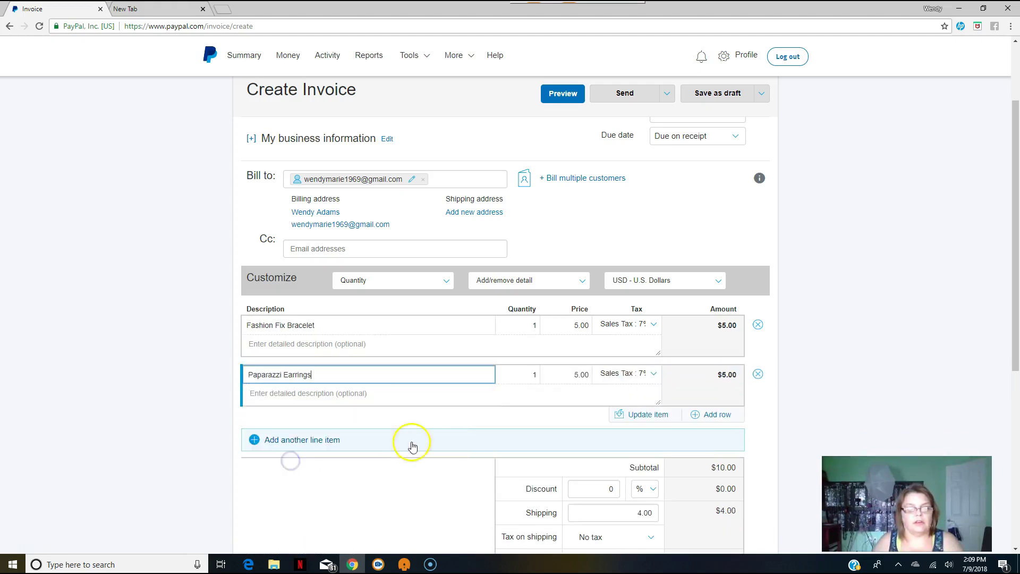
scroll(523, 394, "down", 6)
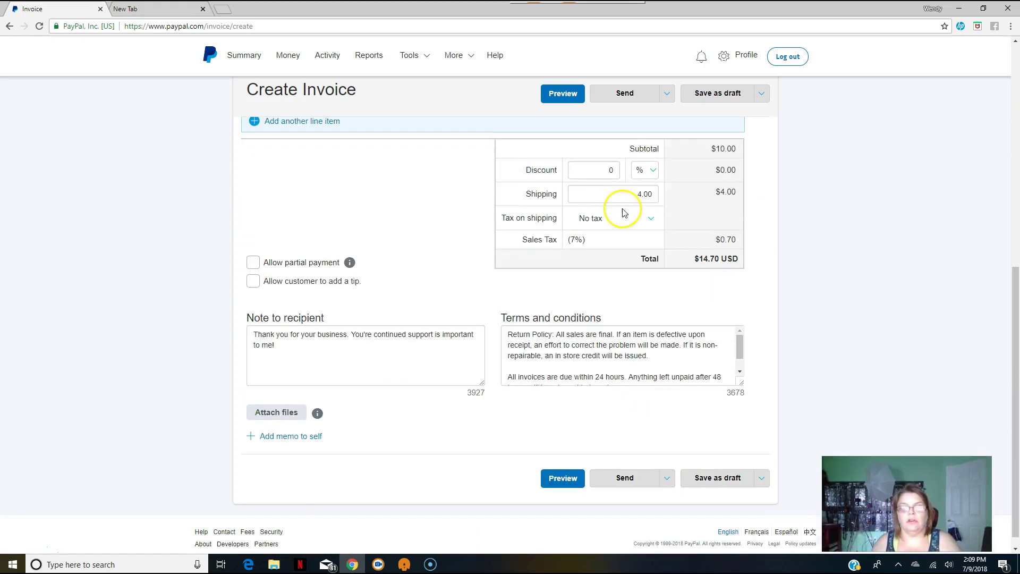
scroll(635, 475, "up", 1)
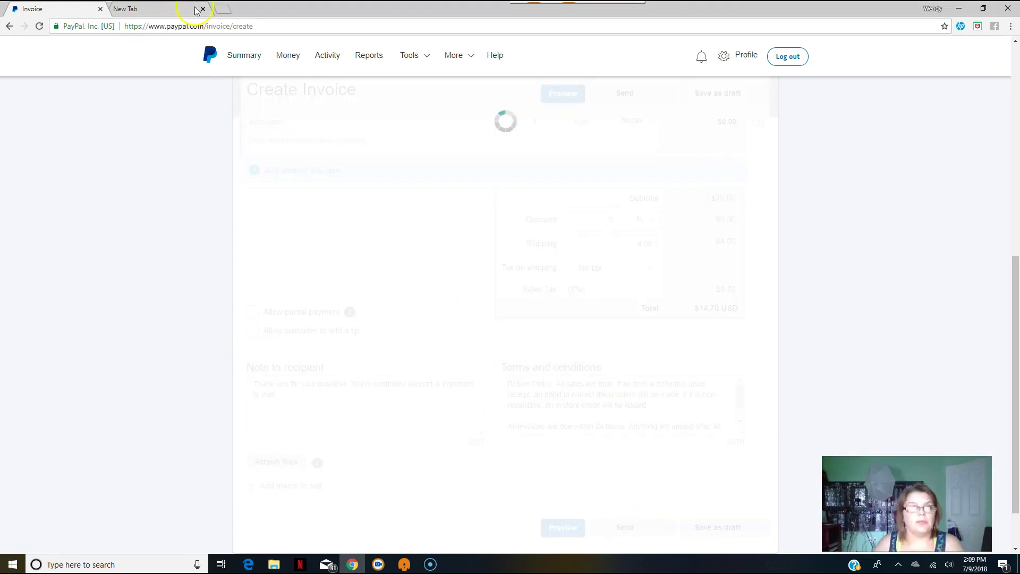
Open Gmail in the new tab and check the Primary and Promotions inboxes.
left_click(148, 9)
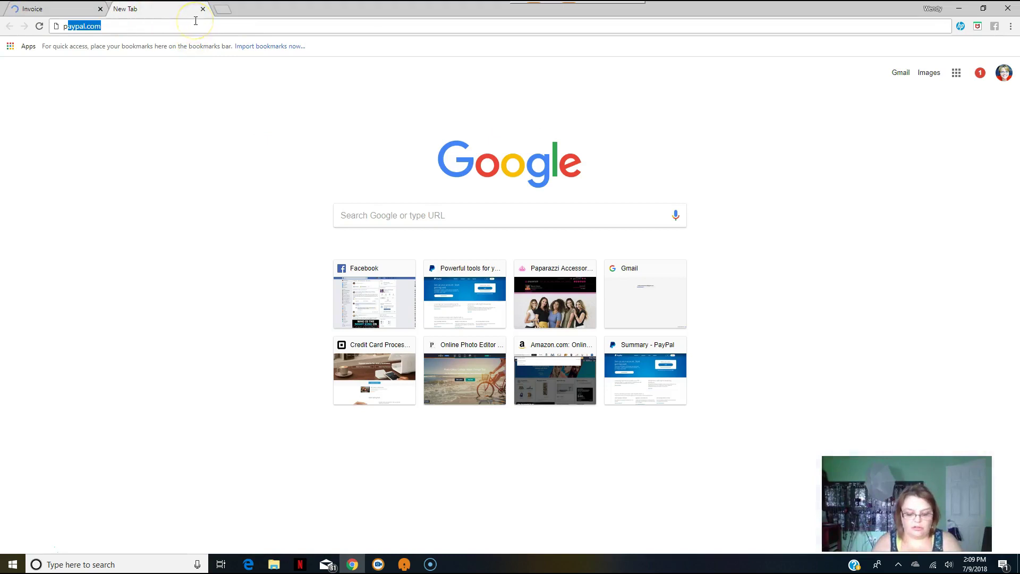
type("gm")
key("Return")
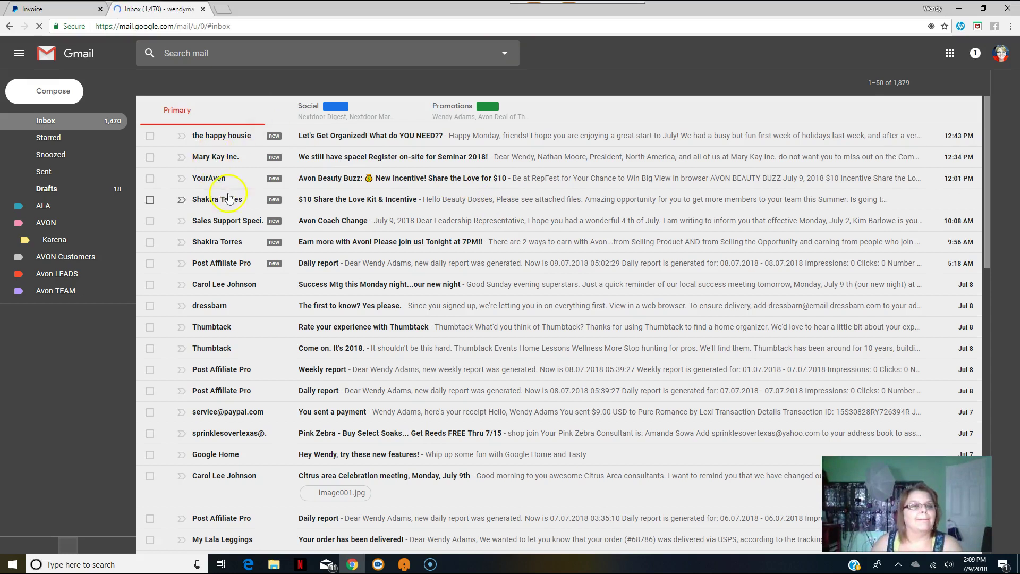
left_click(1004, 61)
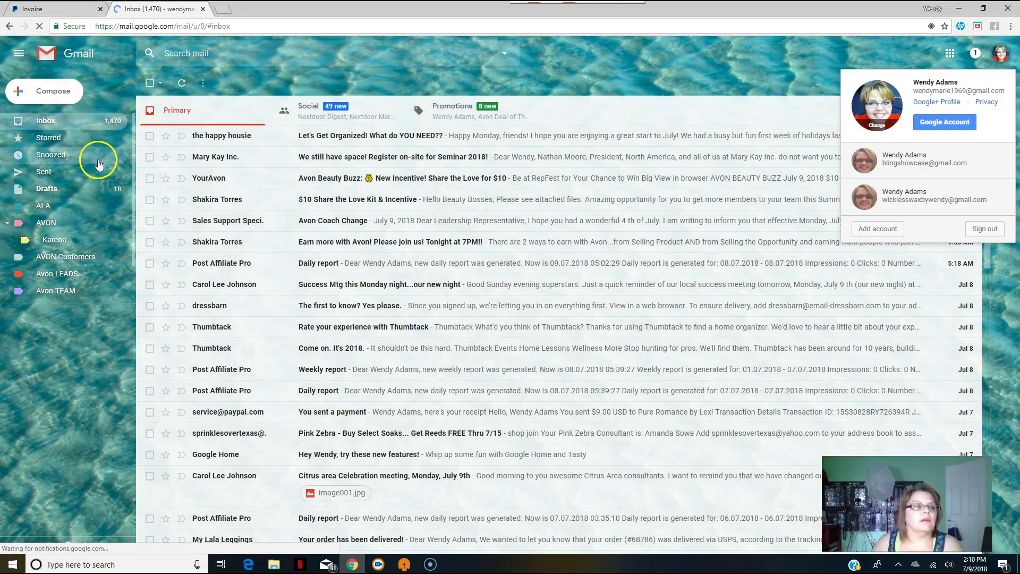
left_click(46, 122)
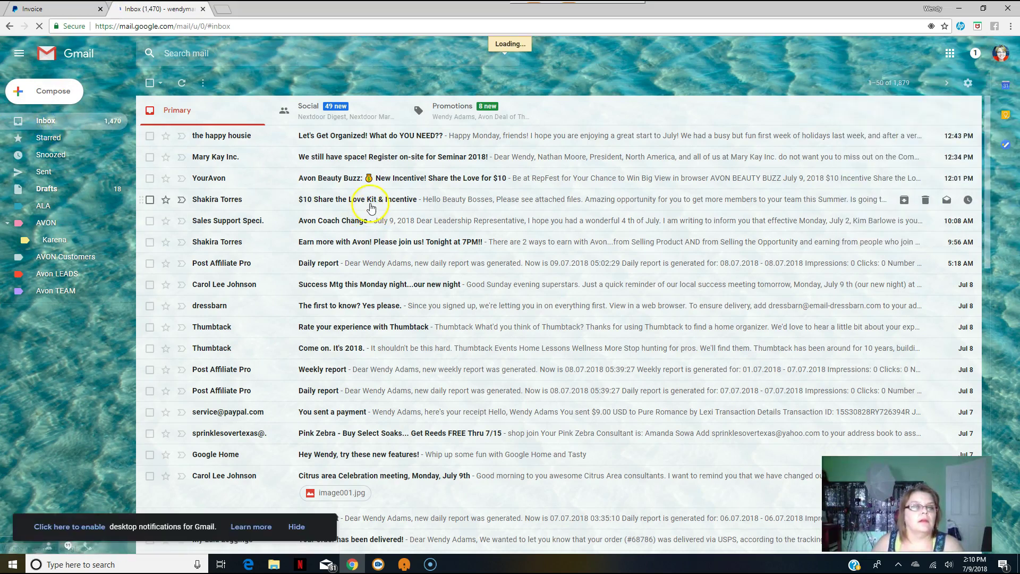
left_click(425, 122)
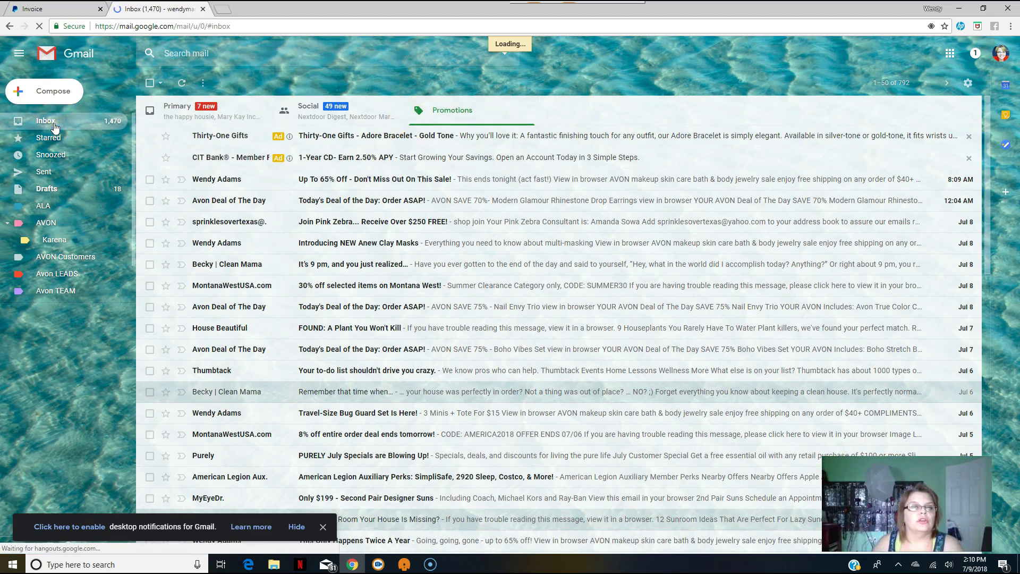
left_click(175, 126)
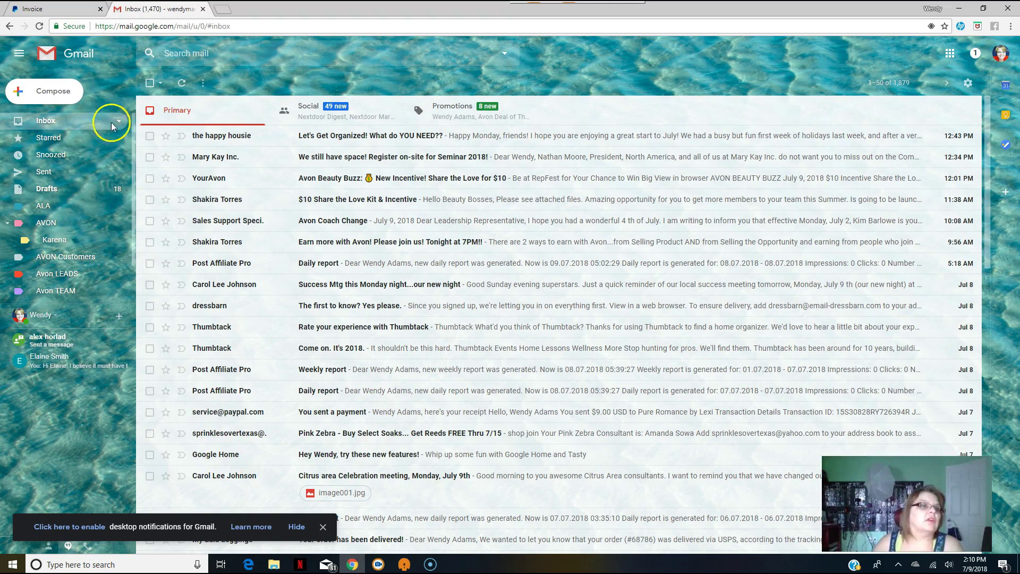
Refresh the inbox, open the Invoice (0358) email and view it on PayPal.
left_click(182, 85)
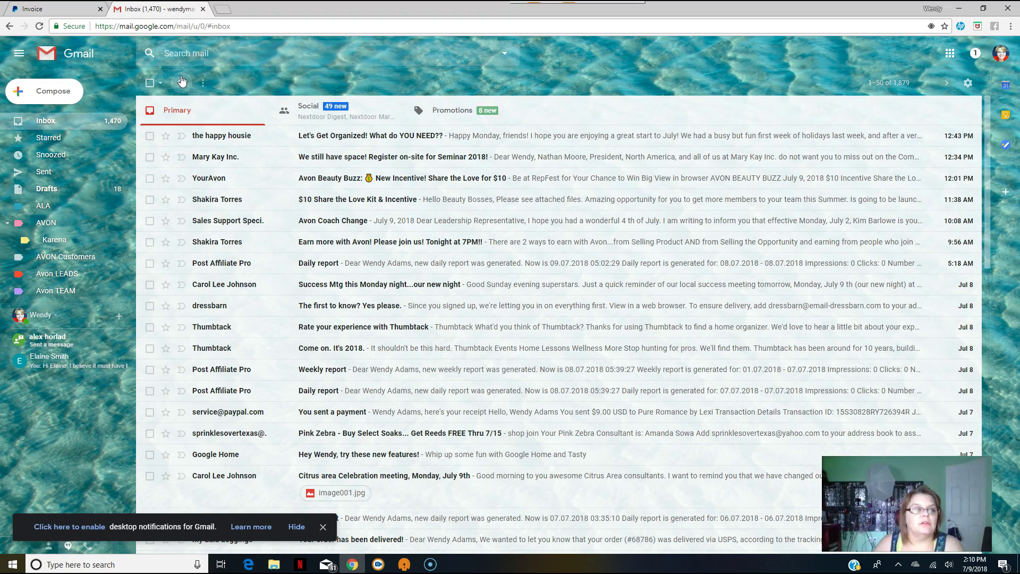
left_click(180, 84)
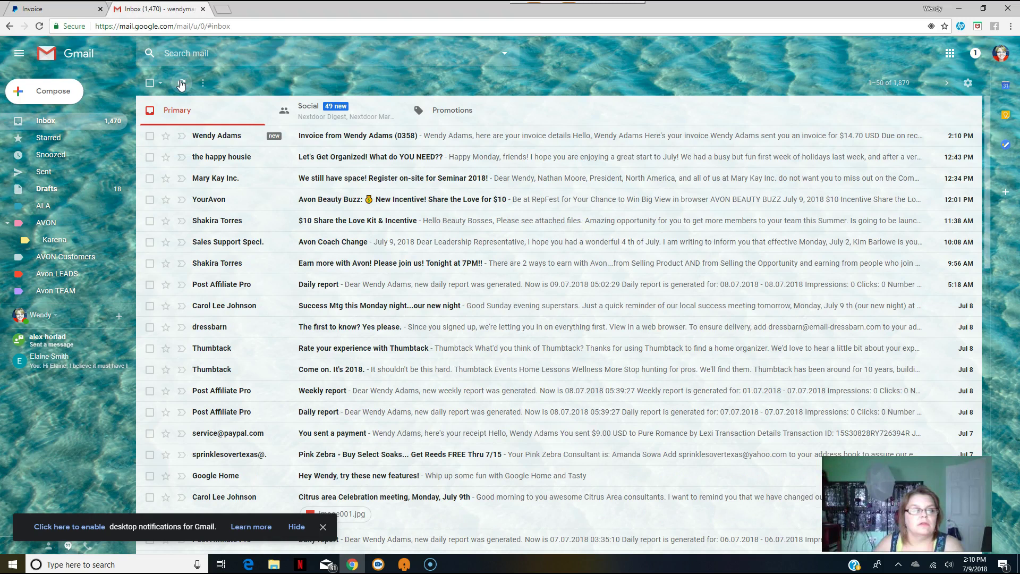
left_click(202, 141)
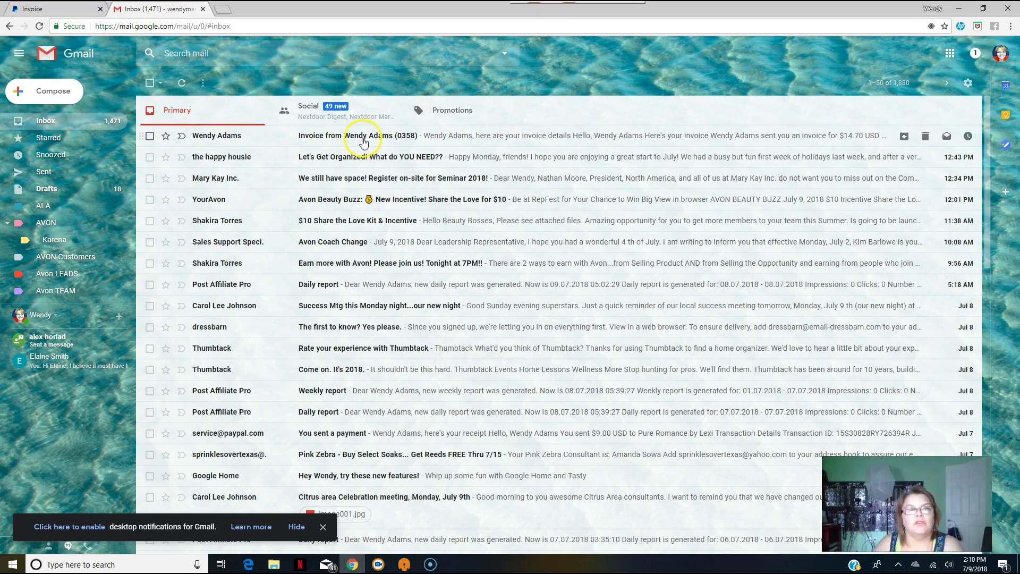
left_click(605, 146)
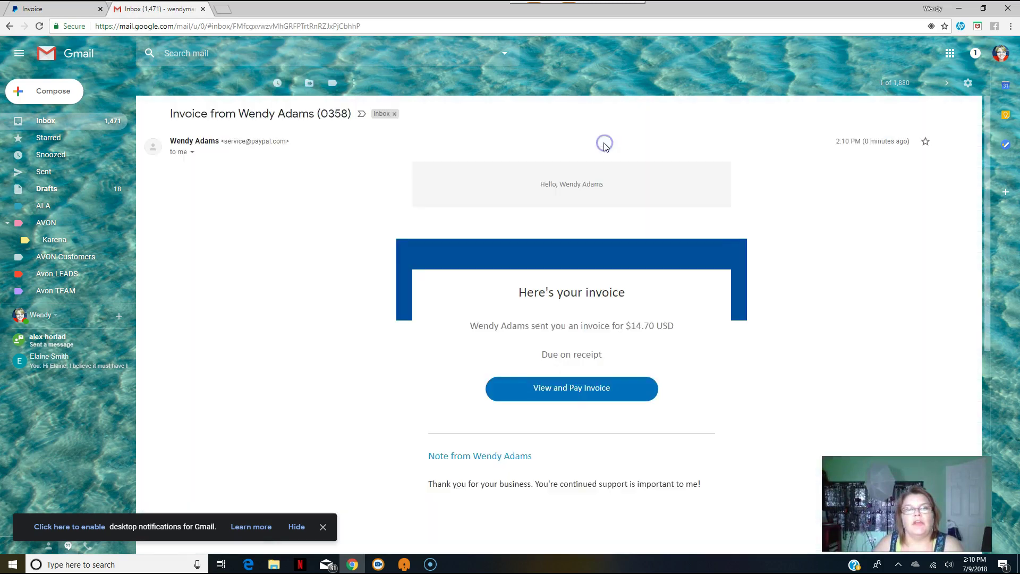
scroll(558, 271, "down", 3)
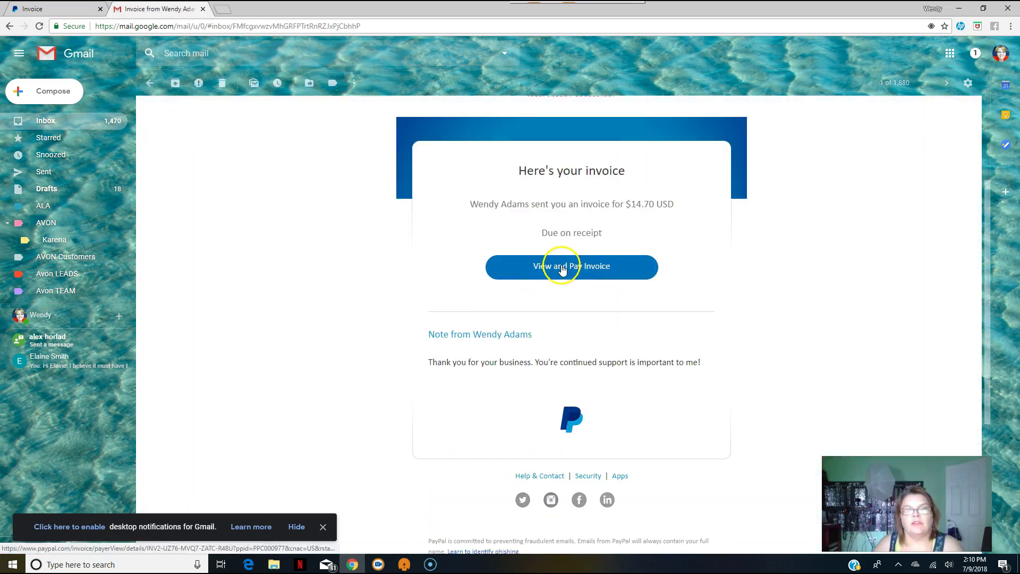
left_click(562, 268)
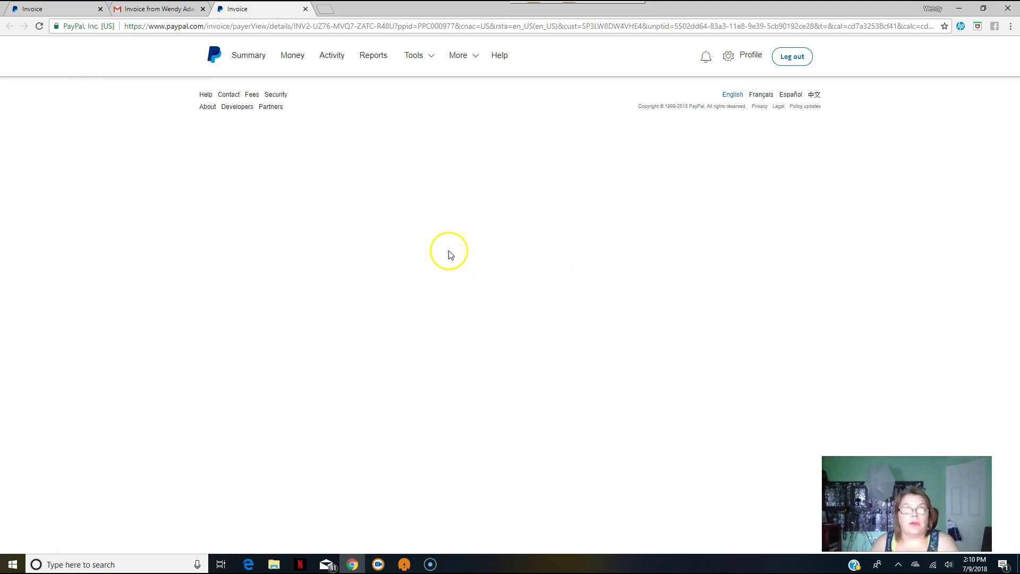
Look over online invoice 0358 with its Pay $14.70 option, then close its tab.
scroll(528, 359, "down", 3)
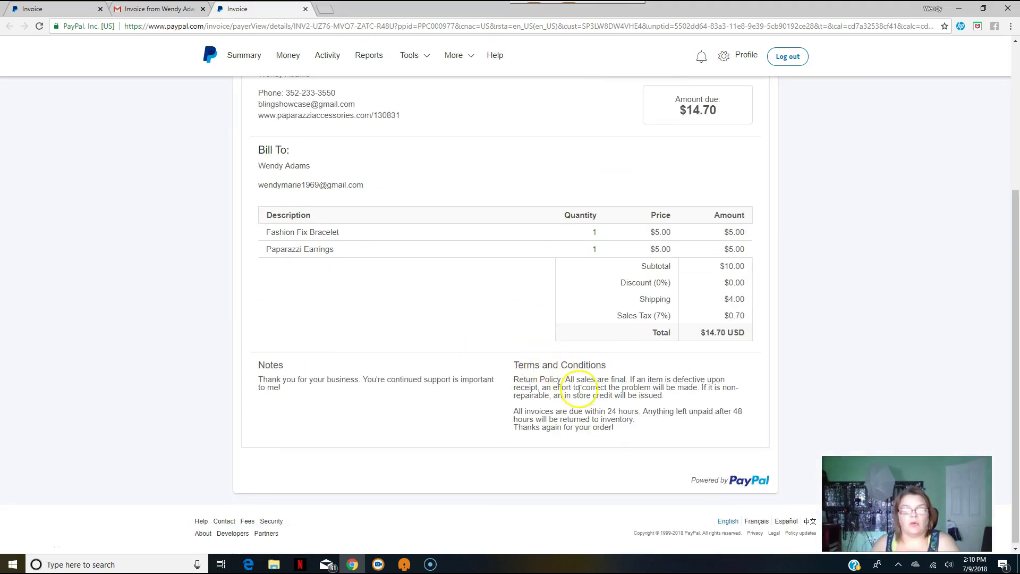
scroll(632, 366, "up", 4)
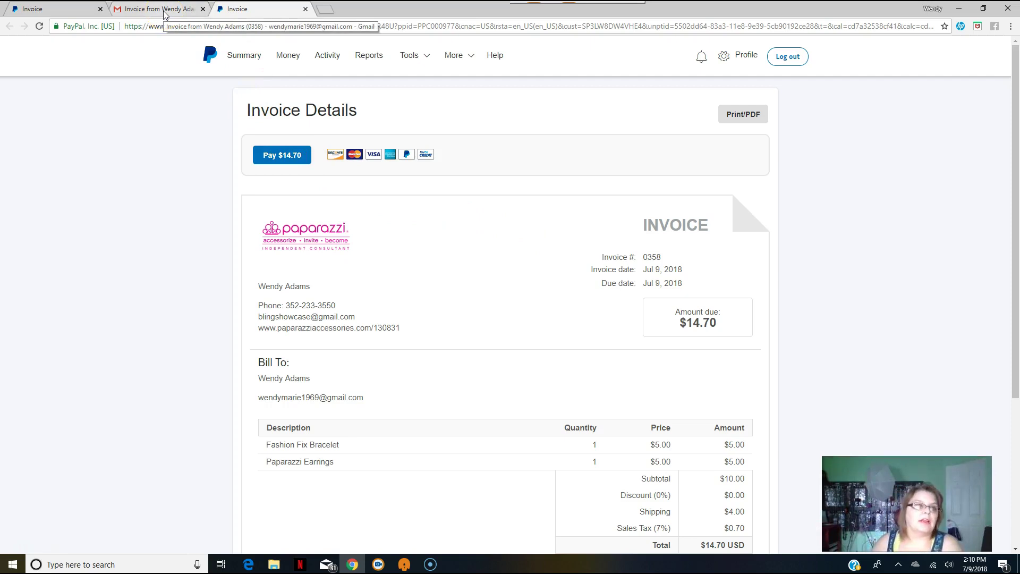
left_click(306, 9)
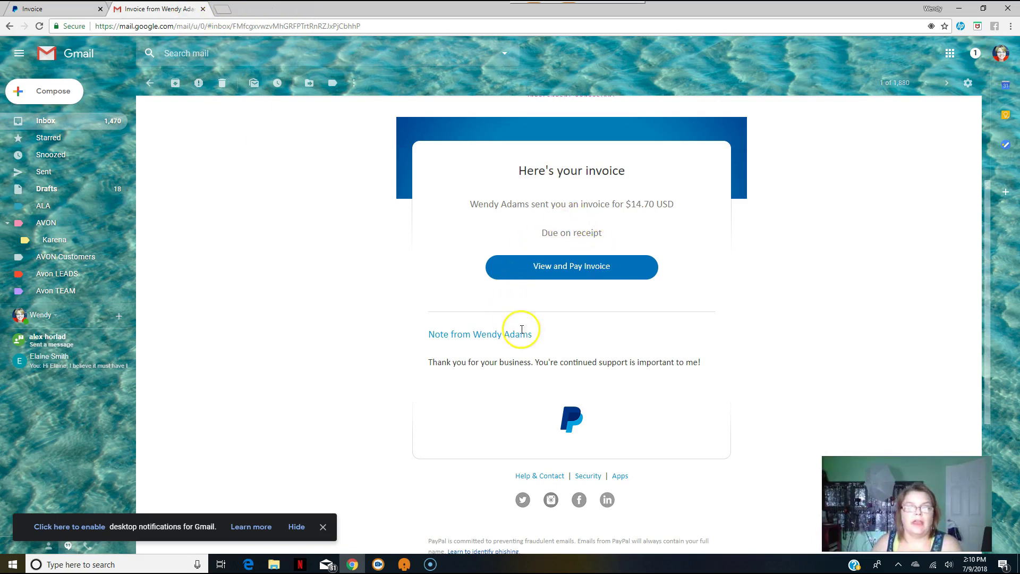
Review the $14.70 invoice 0358 email, then return to the PayPal invoices tab.
scroll(563, 228, "down", 3)
scroll(566, 229, "up", 3)
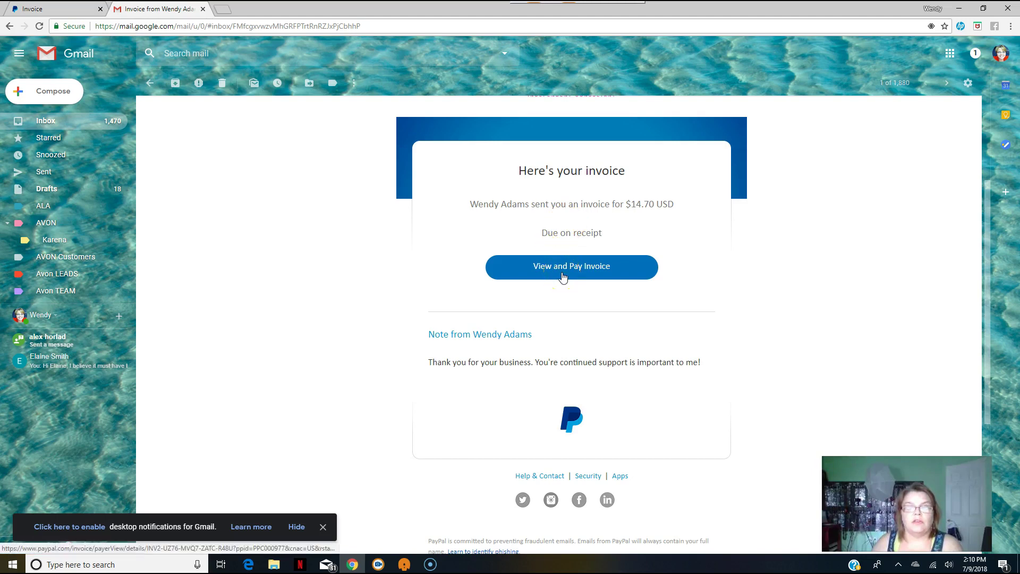
scroll(562, 376, "down", 2)
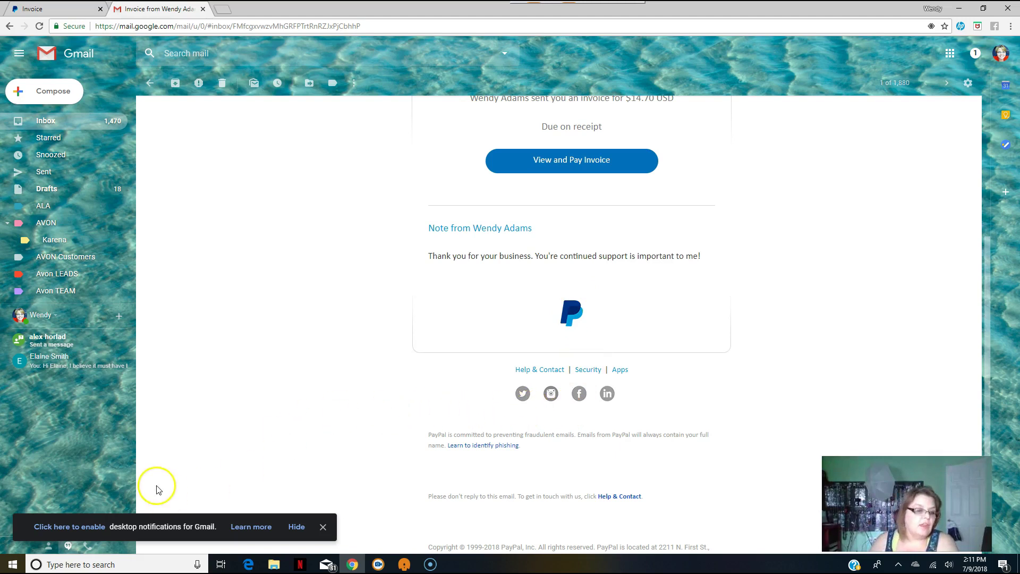
scroll(180, 414, "up", 5)
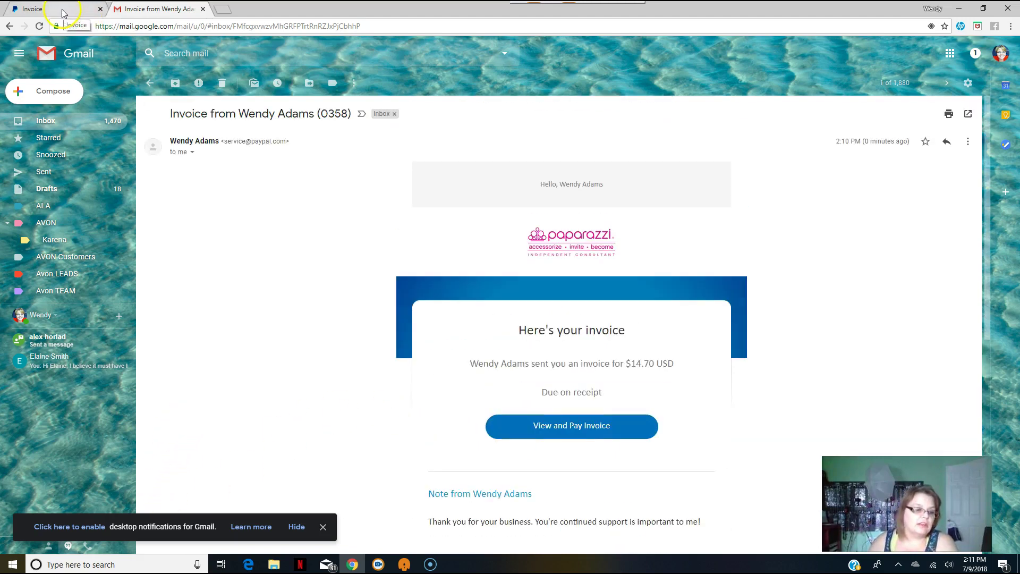
left_click(63, 12)
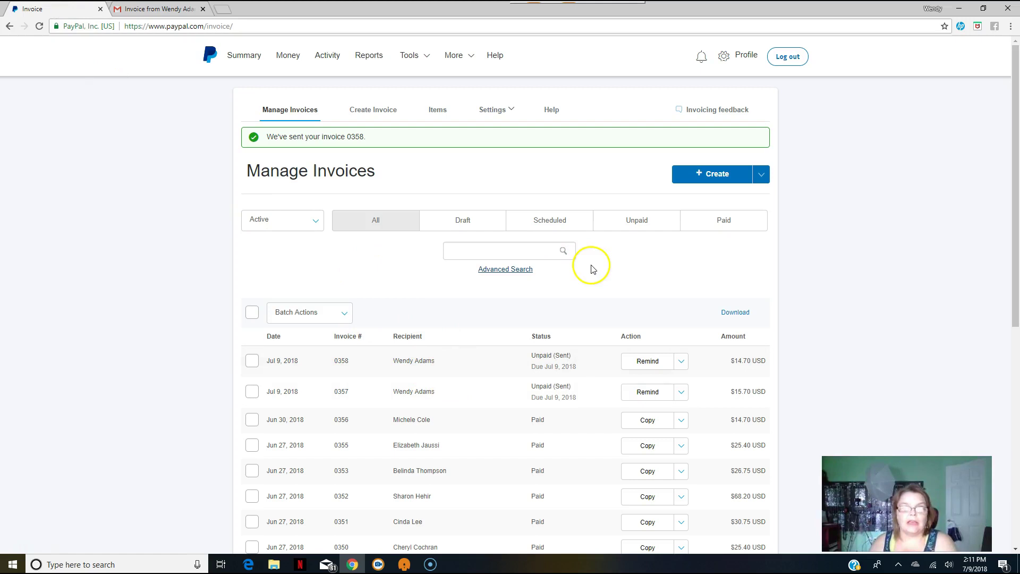